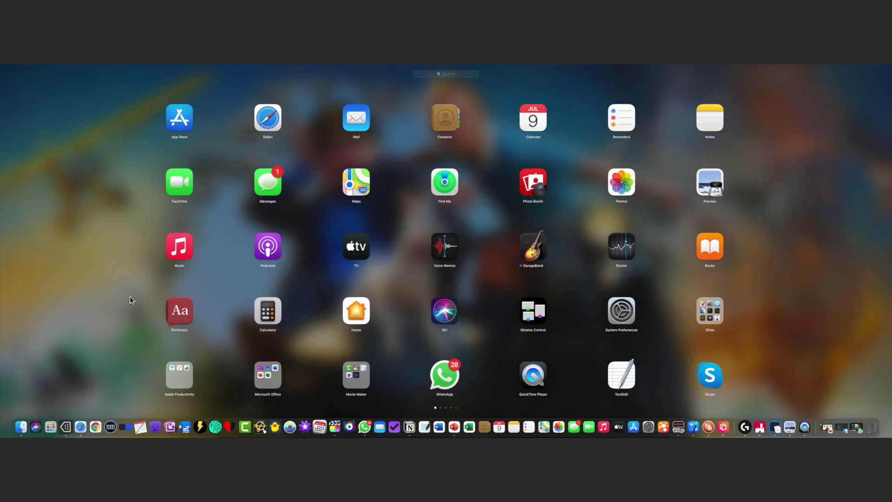
Swipe right through every Launchpad page until the last page of apps appears.
scroll(130, 296, "right", 3)
scroll(130, 299, "right", 3)
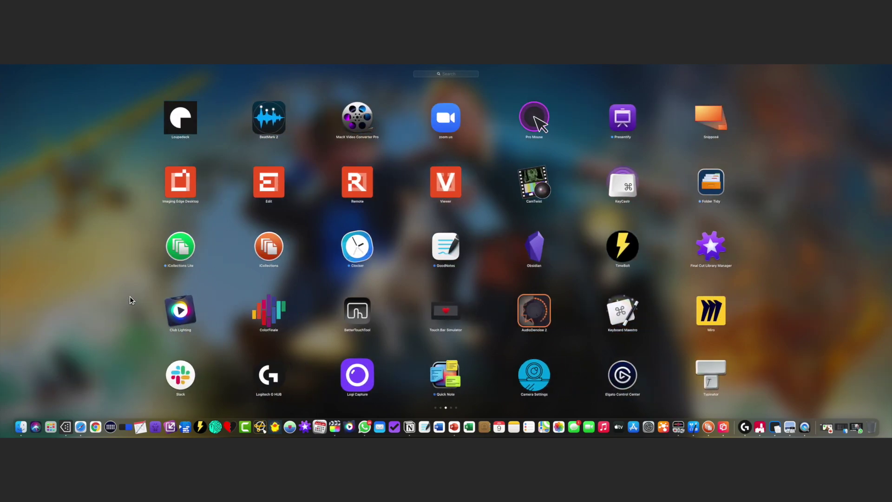
scroll(130, 299, "right", 3)
scroll(130, 299, "right", 3)
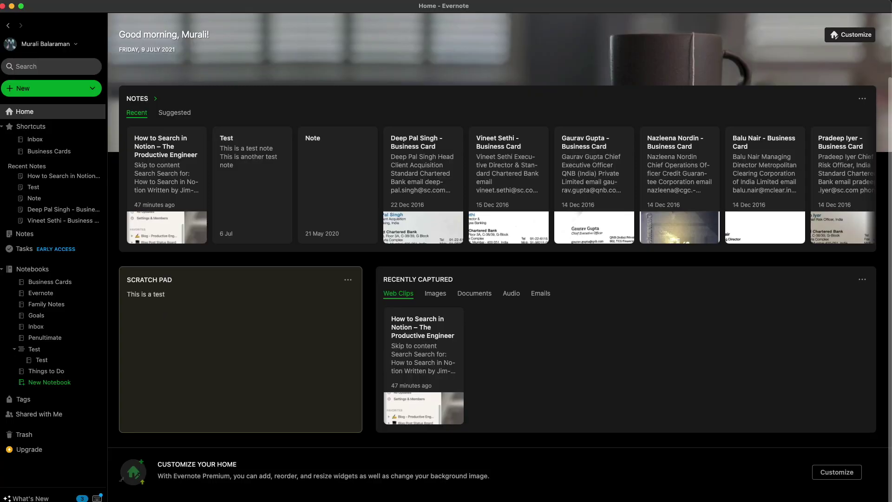
Convert the Scratch Pad's 'This is a test' text into a standalone note.
left_click(348, 280)
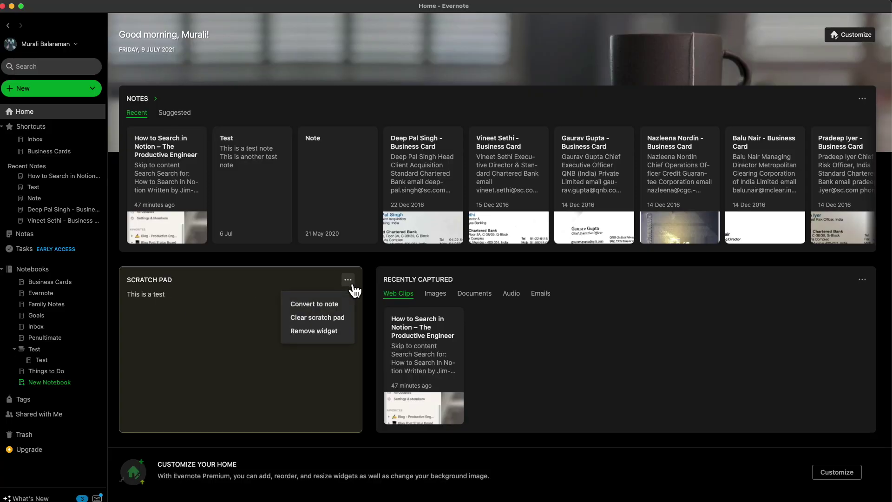
left_click(330, 305)
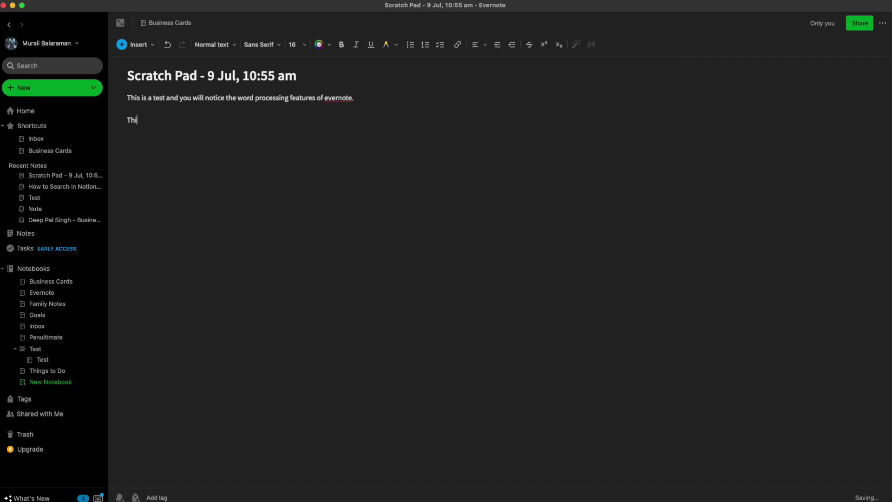
Bullet both sentences, put 'This is a second sentence' on top, and begin inserting a table.
type("ence")
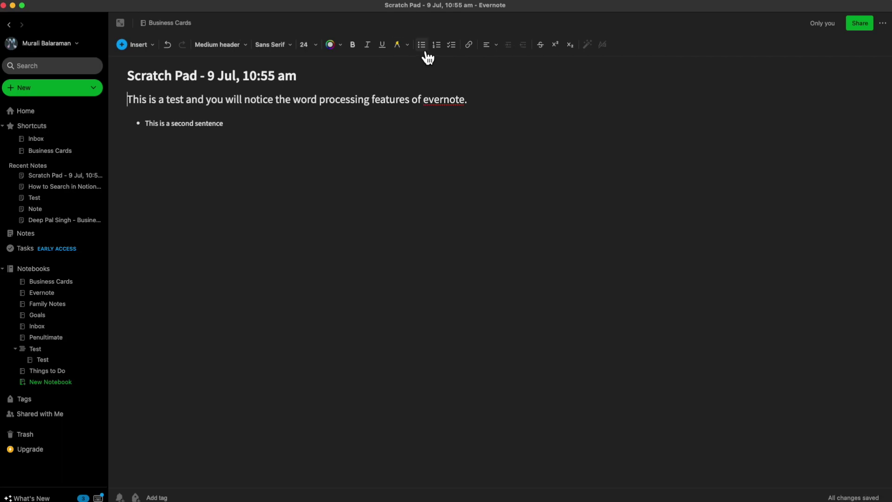
left_click(421, 45)
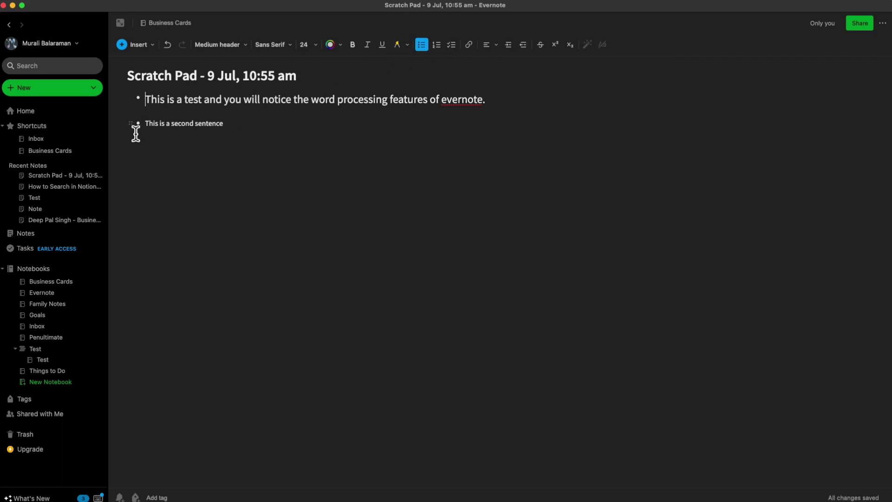
left_click_drag(137, 131, 128, 101)
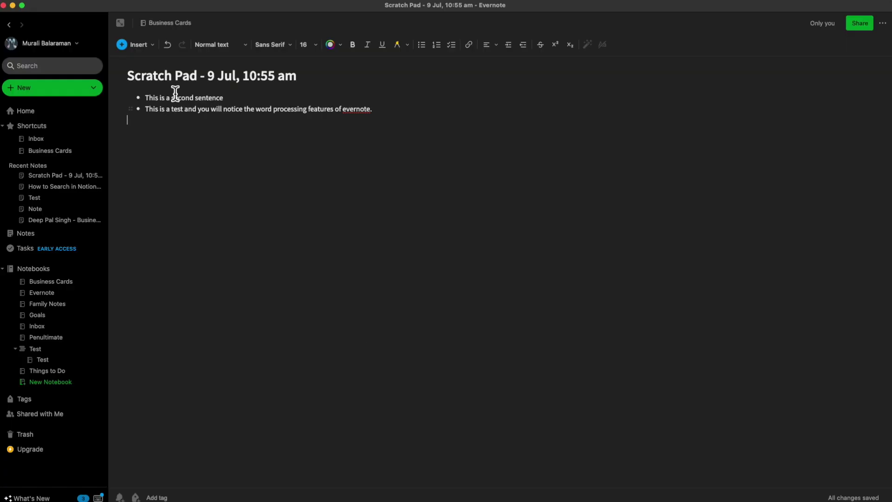
left_click(156, 44)
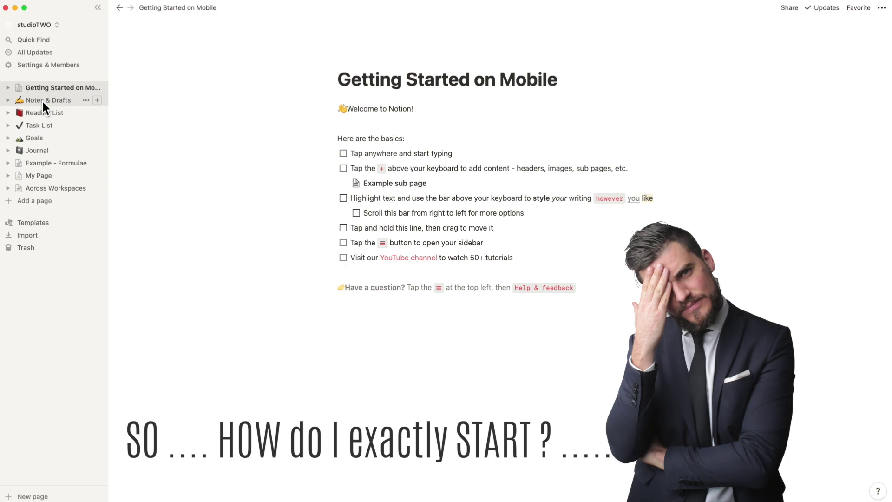
Visit the Notes & Drafts, Reading List, Task List, Goals and Journal pages in turn.
left_click(42, 100)
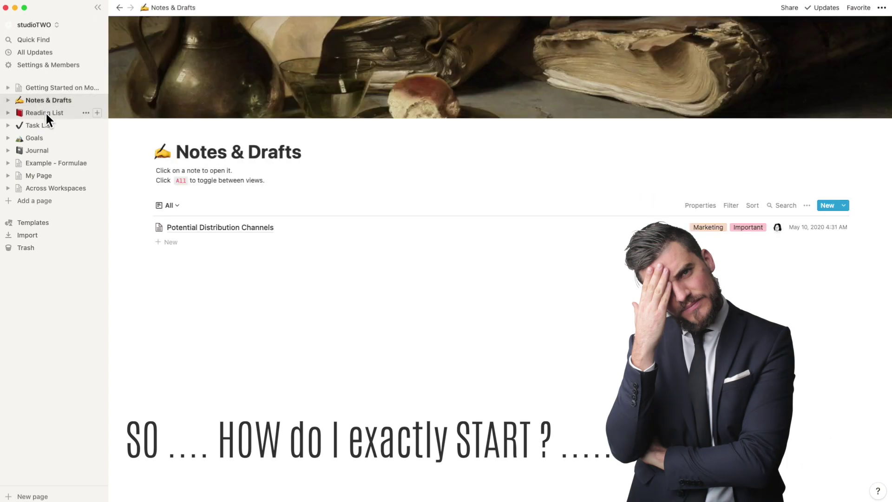
left_click(45, 112)
left_click(49, 124)
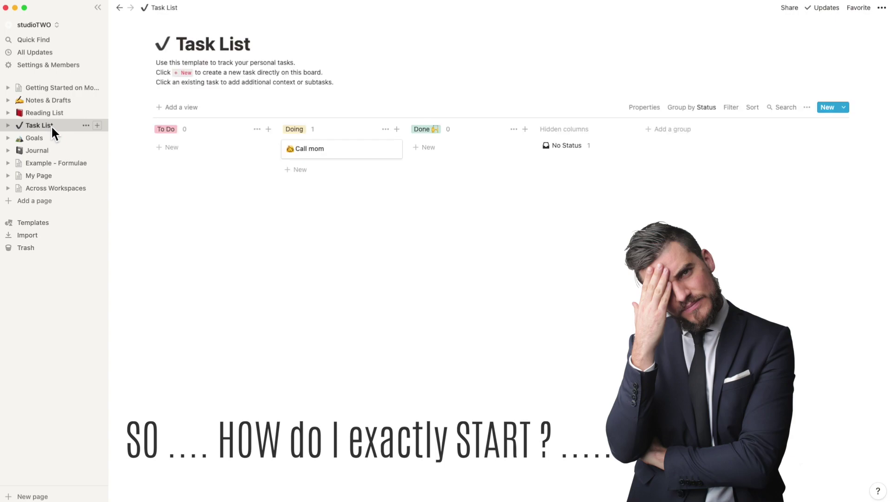
left_click(52, 137)
left_click(56, 152)
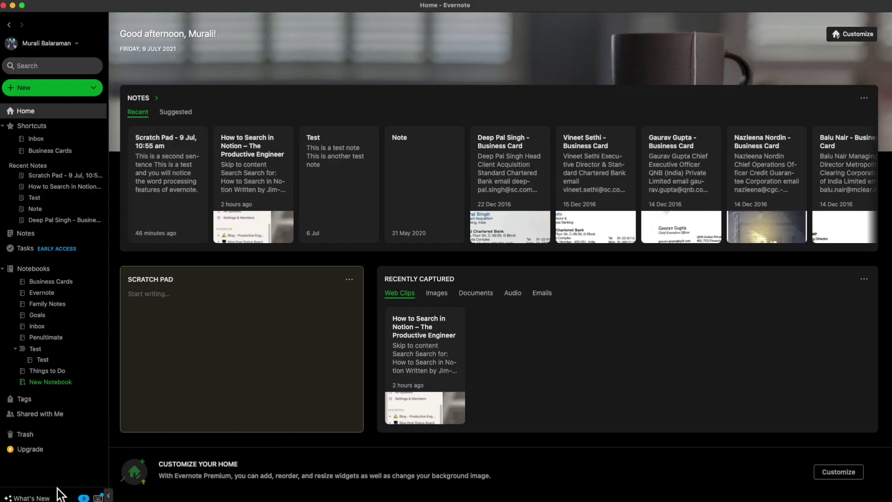
Write a Scratch Pad sentence on quick note-taking, then open 'The Script - Evernote vs Notion 2021'.
left_click(857, 34)
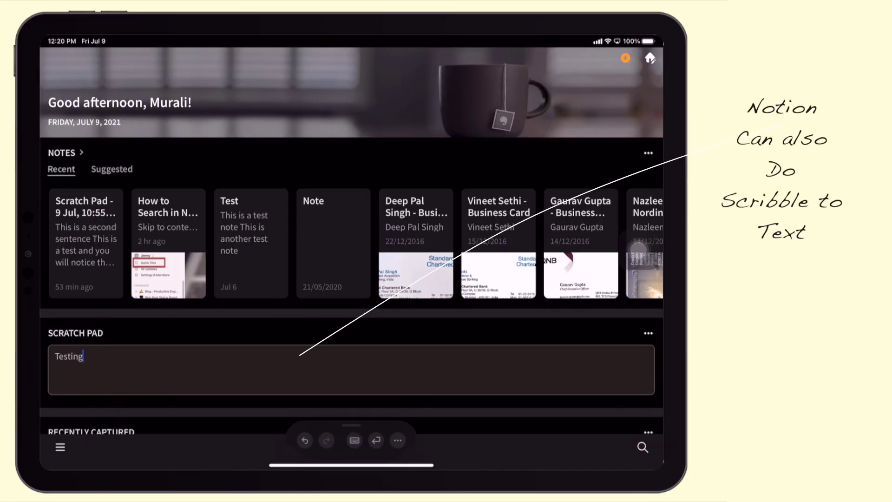
left_click_drag(127, 367, 194, 379)
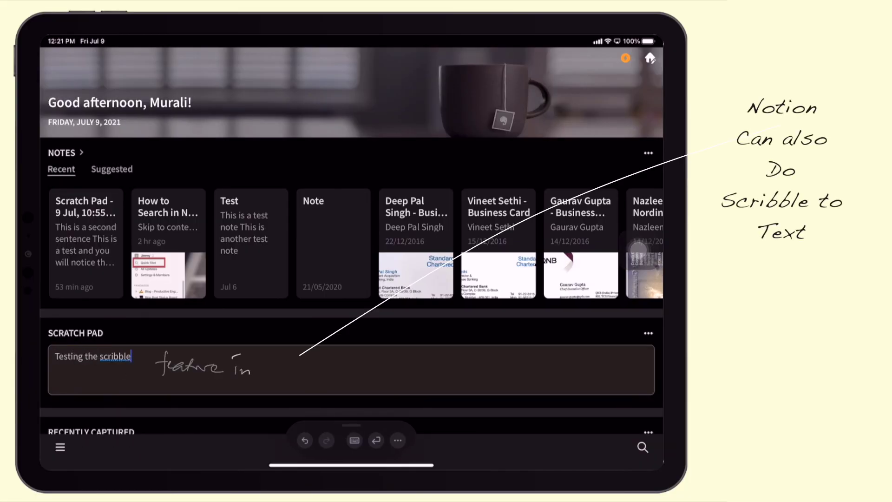
left_click_drag(300, 178, 305, 179)
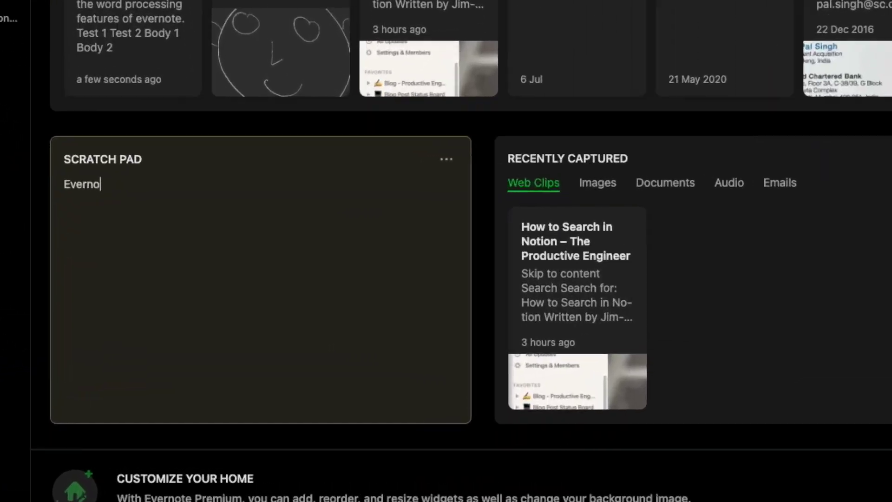
type("te has really focussed on Note Taking, and it’s a wonderful e")
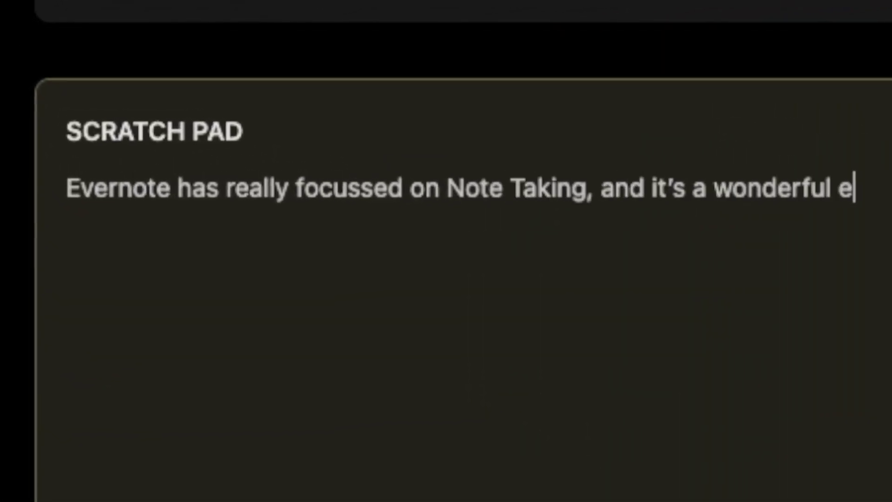
type("xperience to take simple notes")
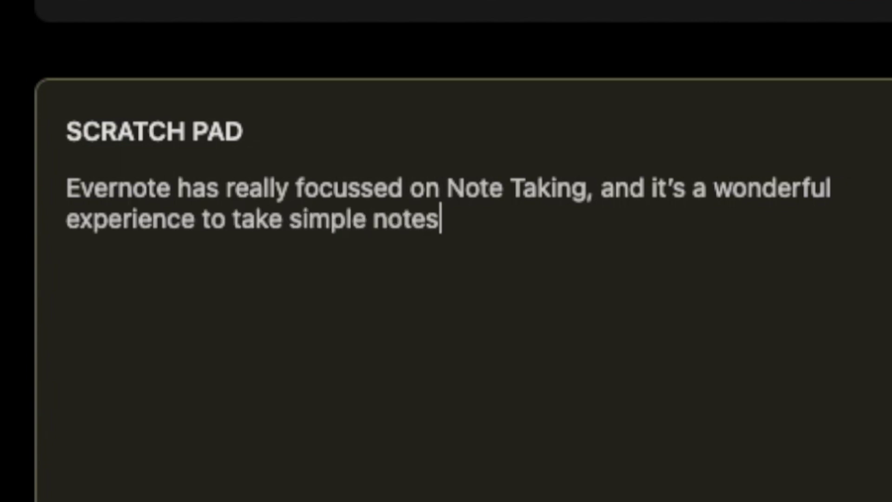
type("ickly, whether you are on an ipad")
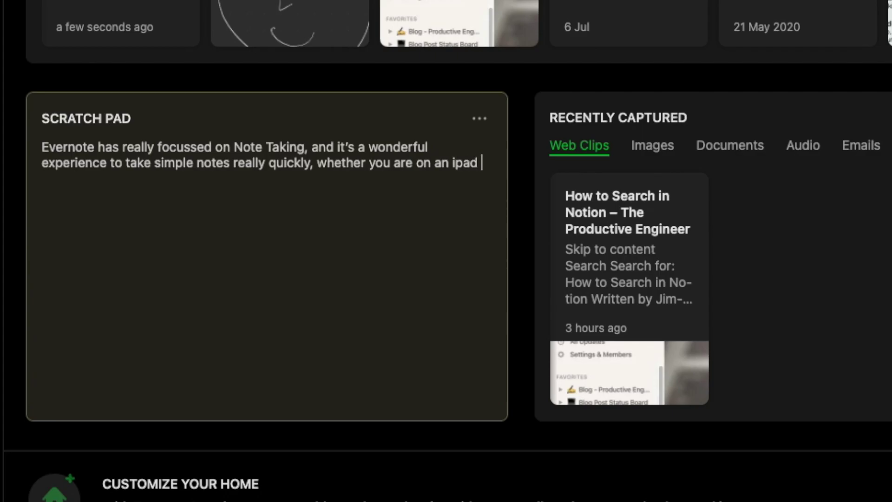
type("or")
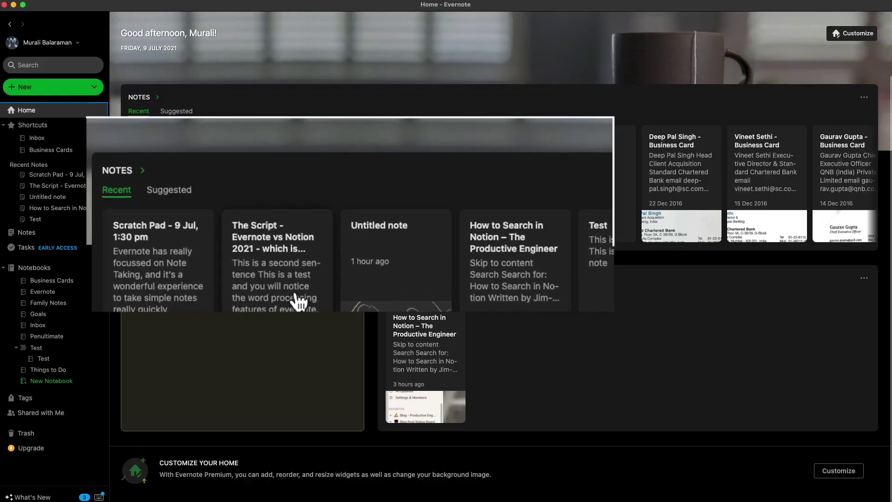
left_click(246, 172)
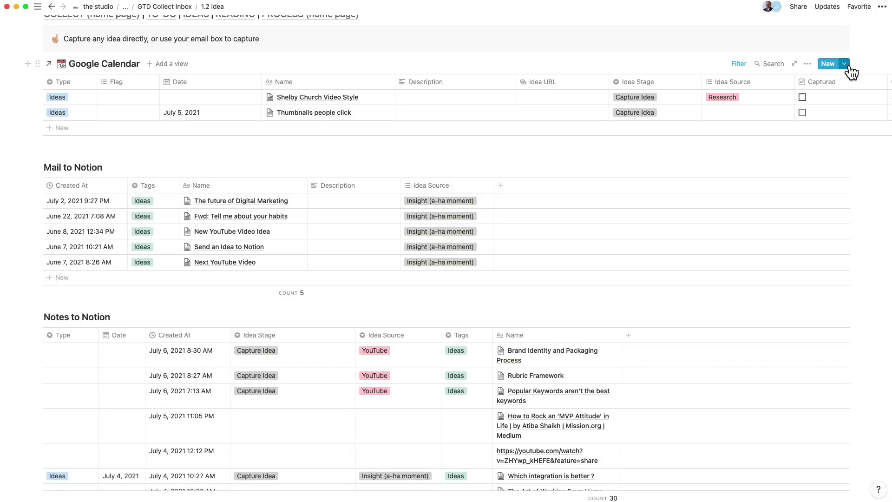
Move the 'Thumbnails people click' row into Google Calendar and view it as a full page.
left_click(844, 64)
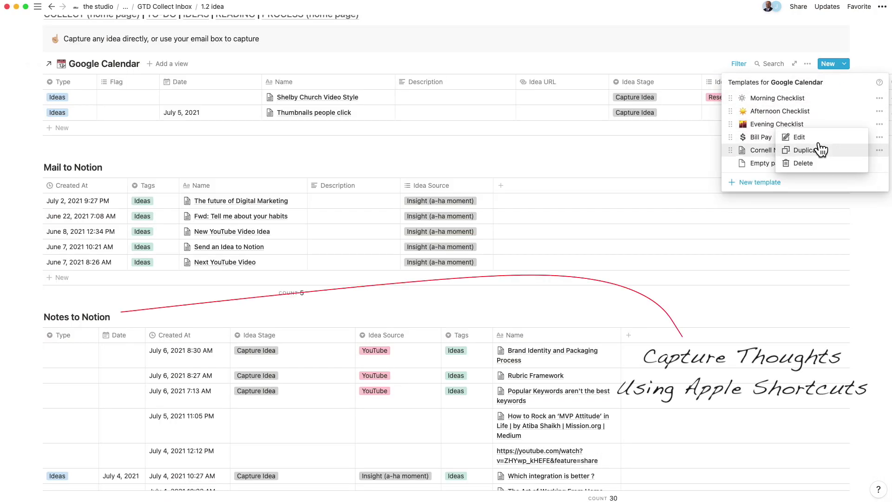
left_click(814, 139)
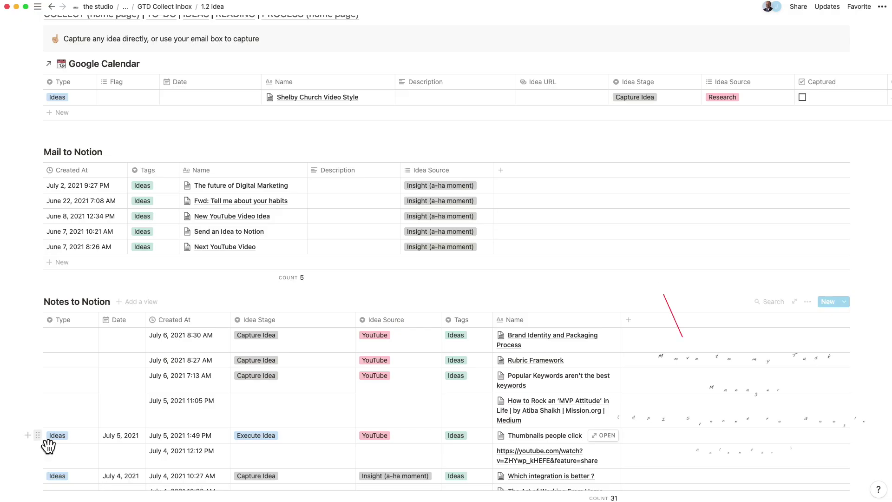
left_click_drag(43, 444, 84, 106)
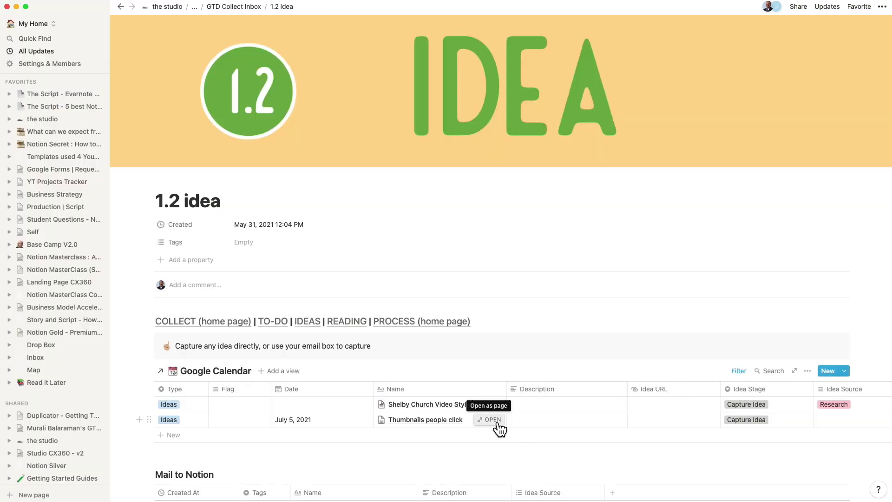
left_click(483, 420)
left_click(257, 42)
scroll(282, 290, "down", 15)
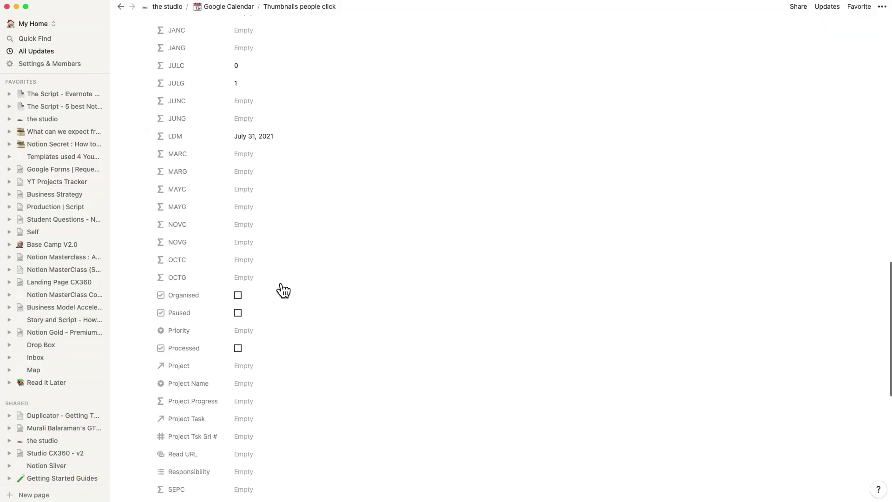
left_click(200, 347)
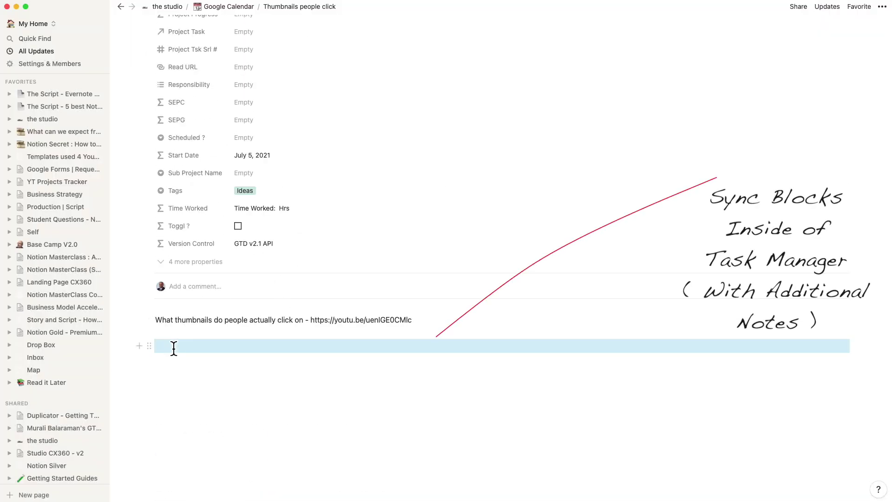
left_click(455, 319)
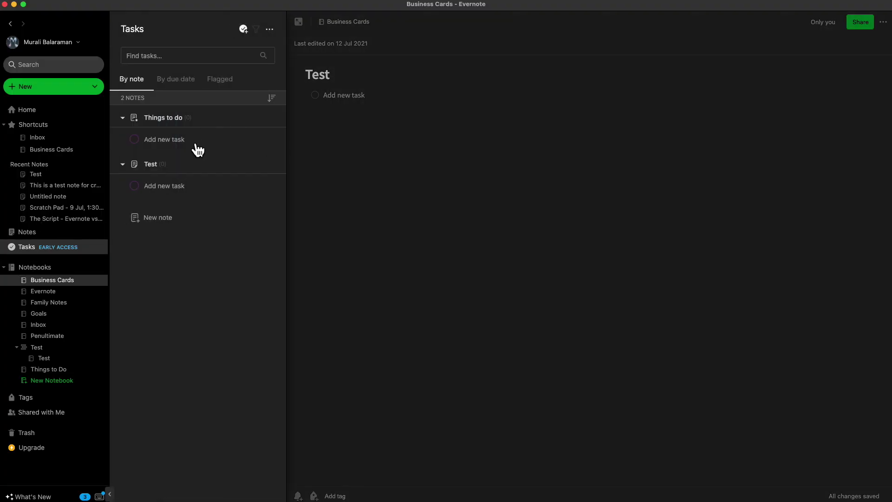
Add a 'This is' task to the Test note, due today at 15:00.
left_click(168, 175)
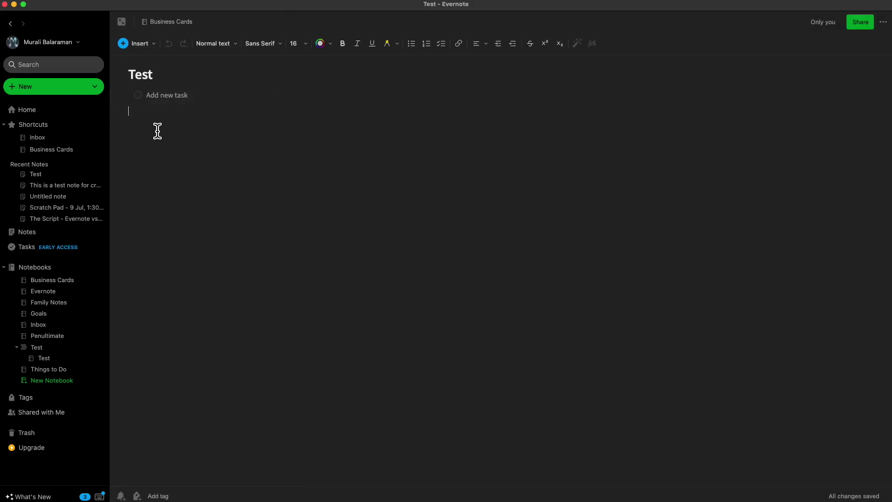
left_click(155, 97)
type("This is a test Task")
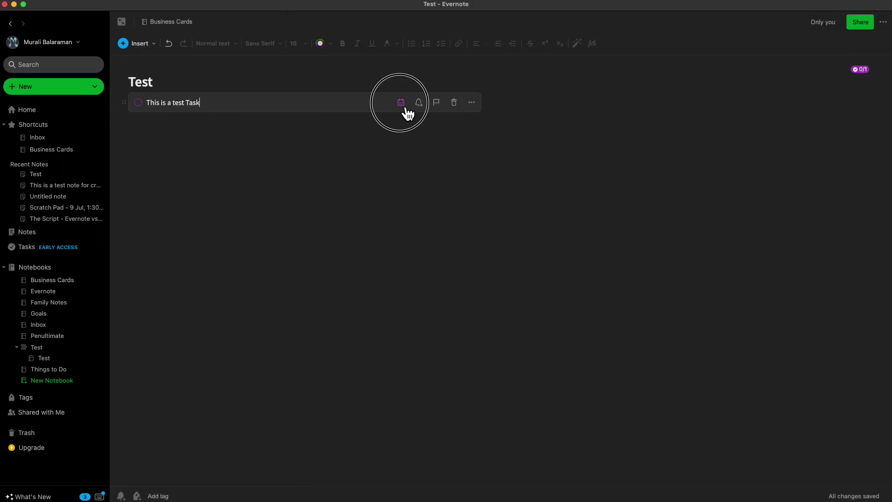
left_click(403, 105)
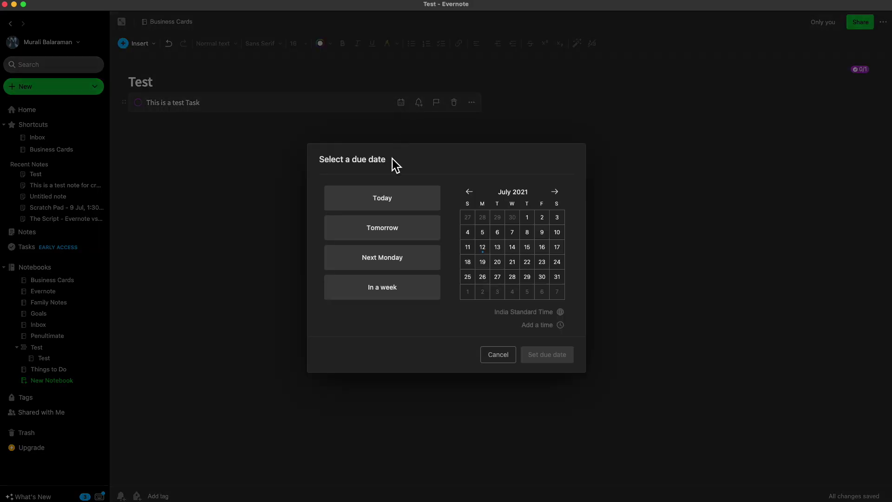
left_click(389, 214)
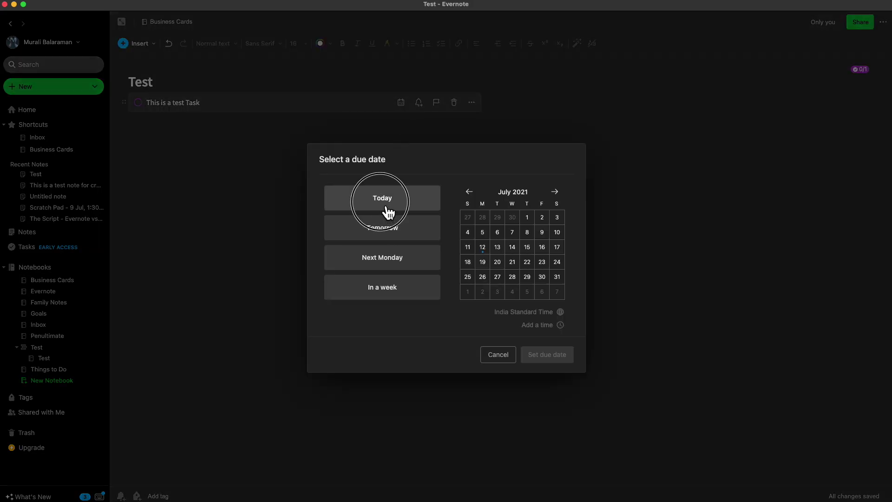
left_click(530, 325)
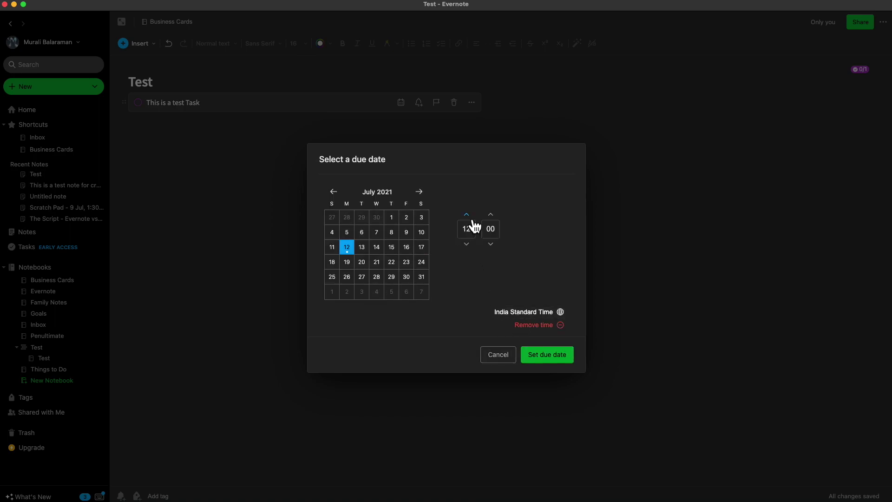
left_click(559, 360)
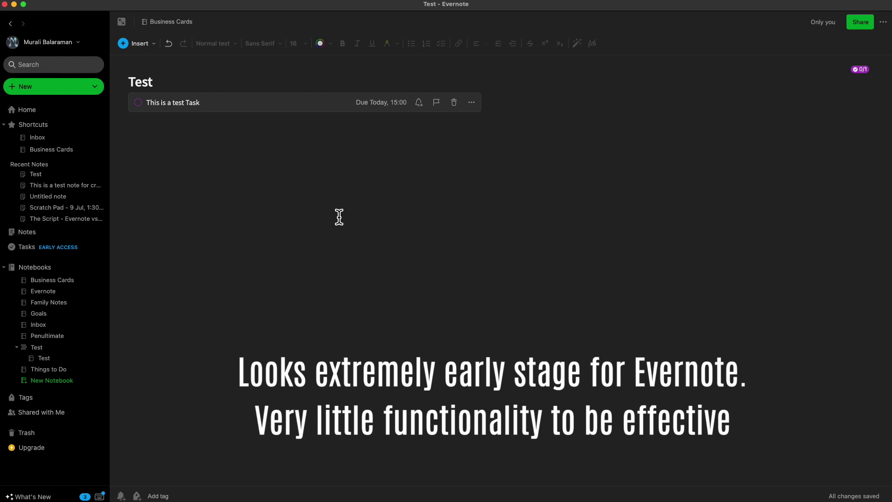
View the full task list grouped by due date.
left_click(221, 159)
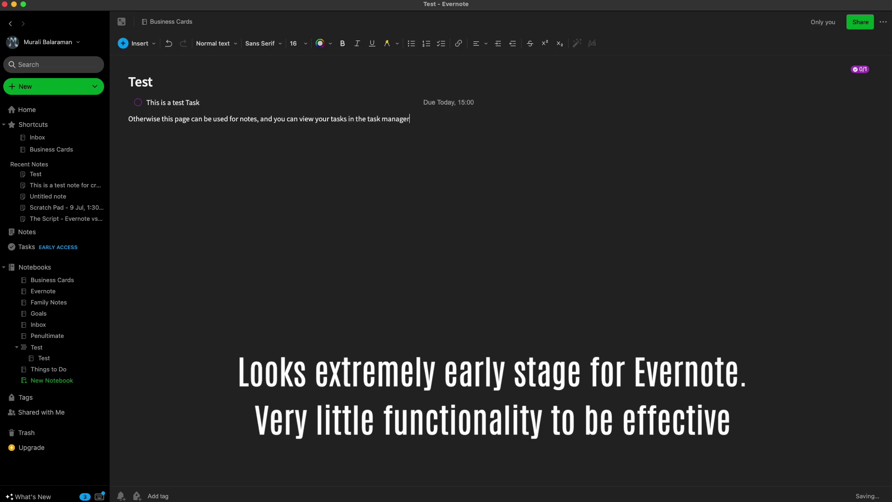
left_click(43, 259)
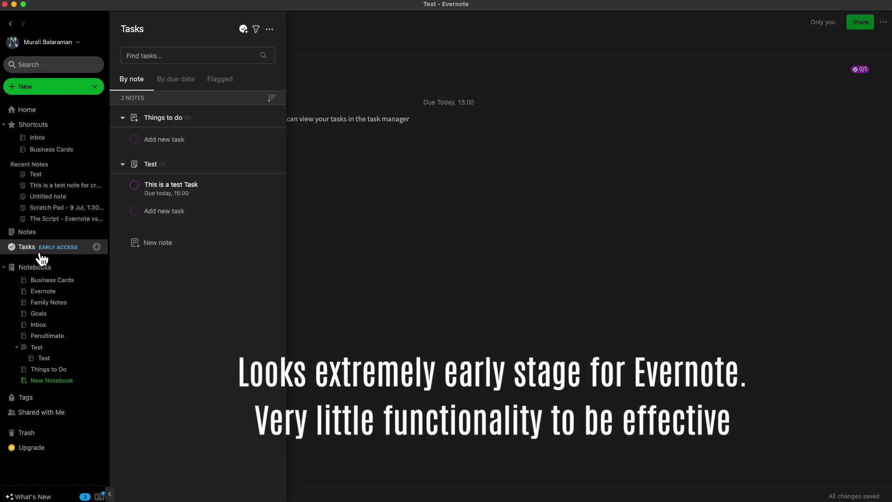
left_click(177, 79)
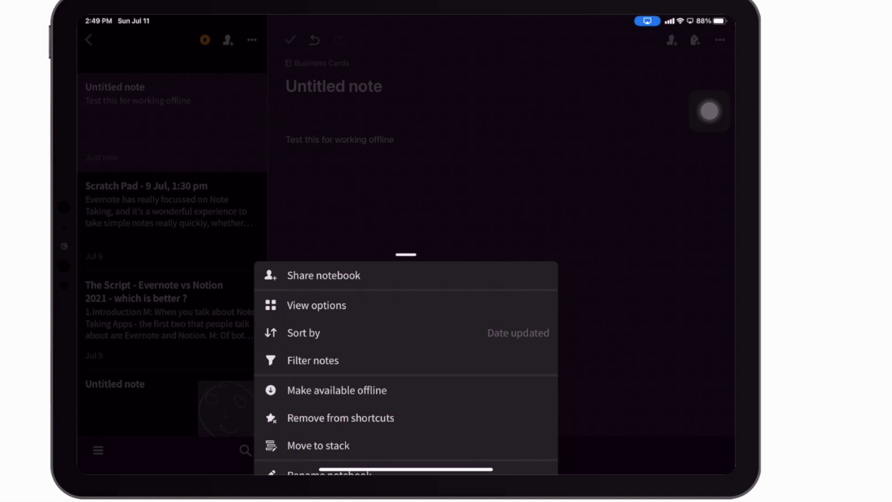
Choose Make available offline for the notebook, bringing up the premium upgrade prompt.
left_click(337, 389)
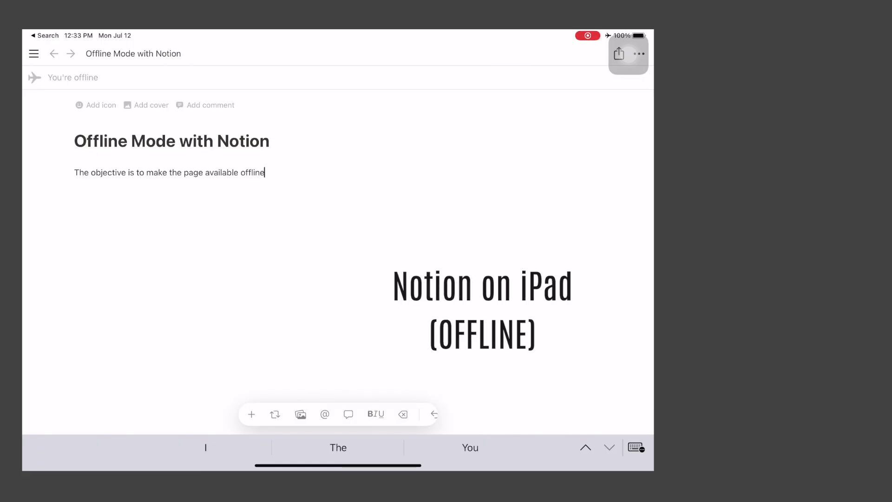
Switch off airplane mode in the iPad's Control Center to go back online.
left_click_drag(632, 34, 632, 195)
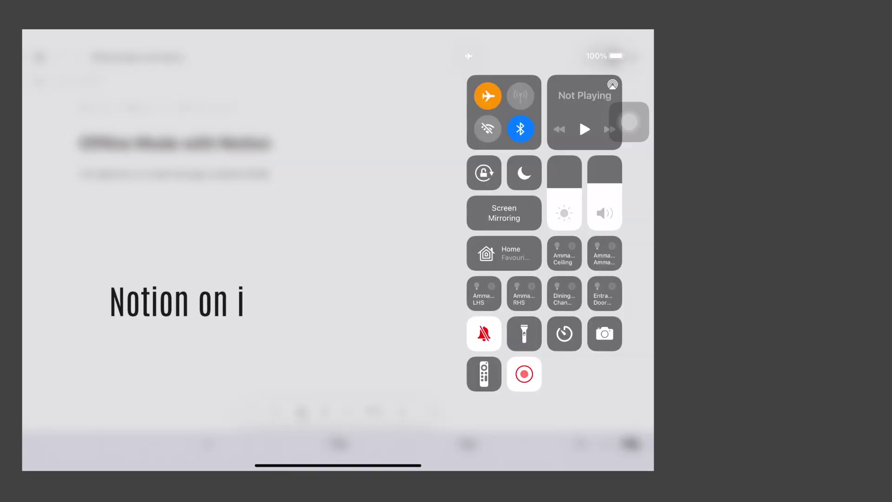
left_click(483, 94)
left_click(279, 232)
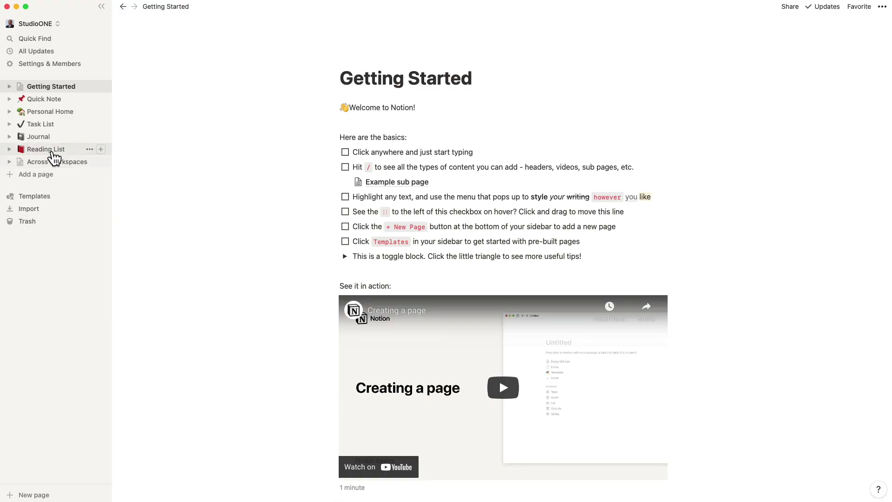
Browse Notion's template gallery, expanding the Design category and scrolling through its templates.
left_click(52, 197)
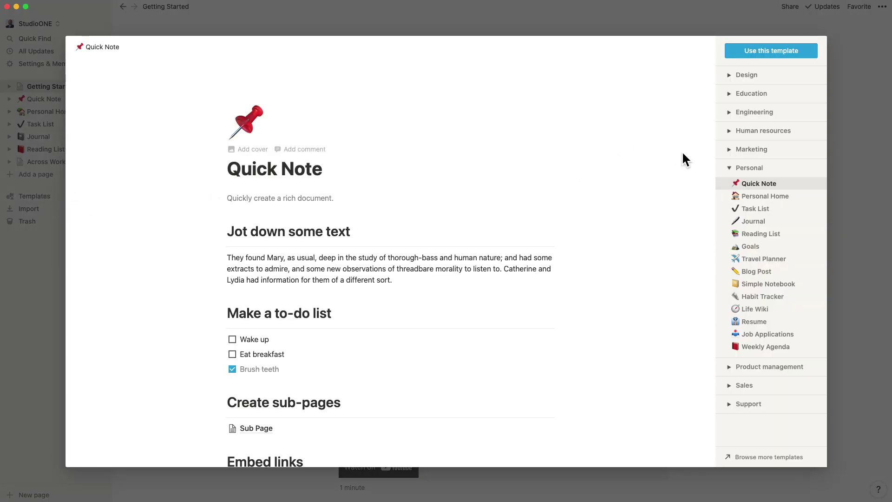
left_click(737, 80)
scroll(597, 339, "down", 12)
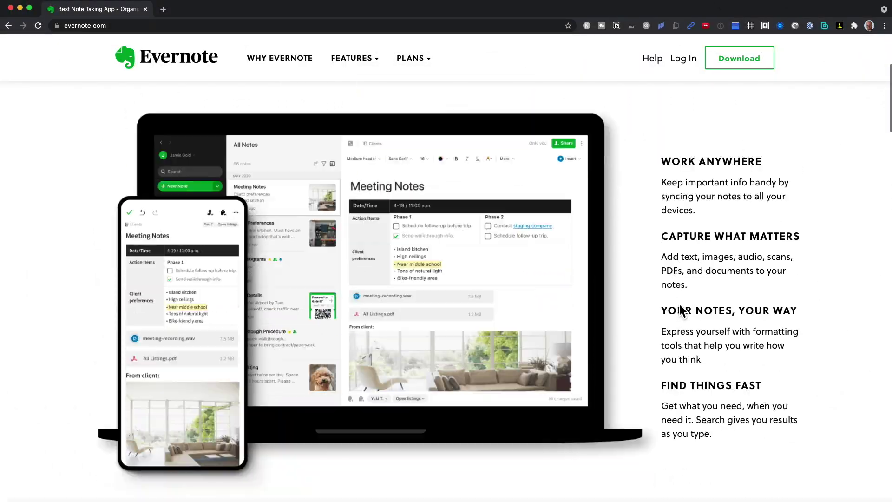
scroll(679, 306, "down", 1)
Open the evernote.com Features overview listing Sync and Organize, Web Clipper, Templates and Tasks.
left_click(376, 65)
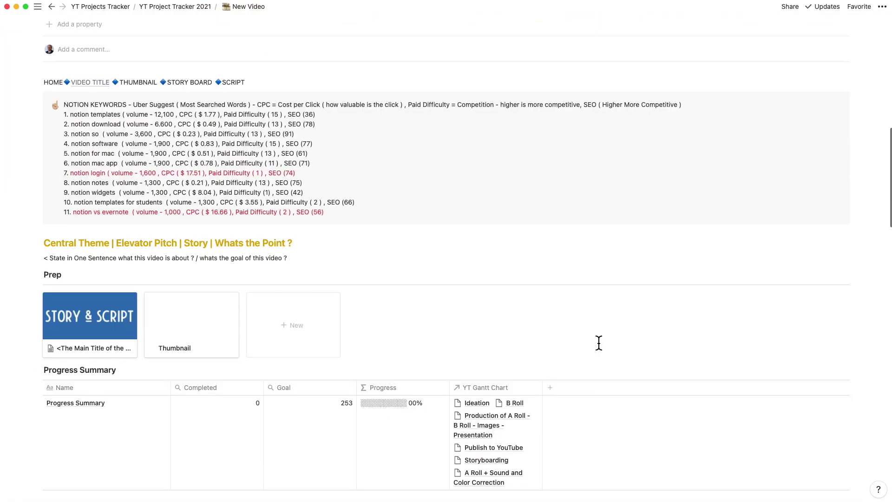
Scroll to the Script section of the New Video page and open 'The Script - < Video Title >'.
scroll(284, 370, "down", 8)
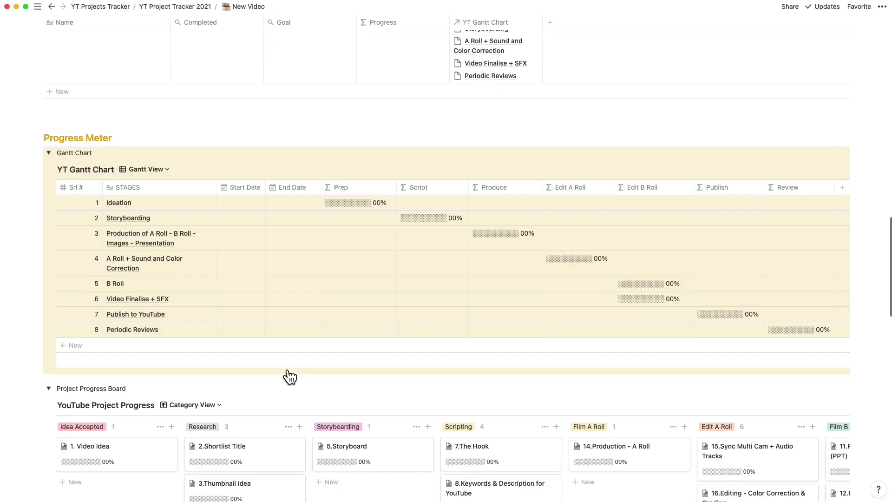
scroll(182, 413, "down", 5)
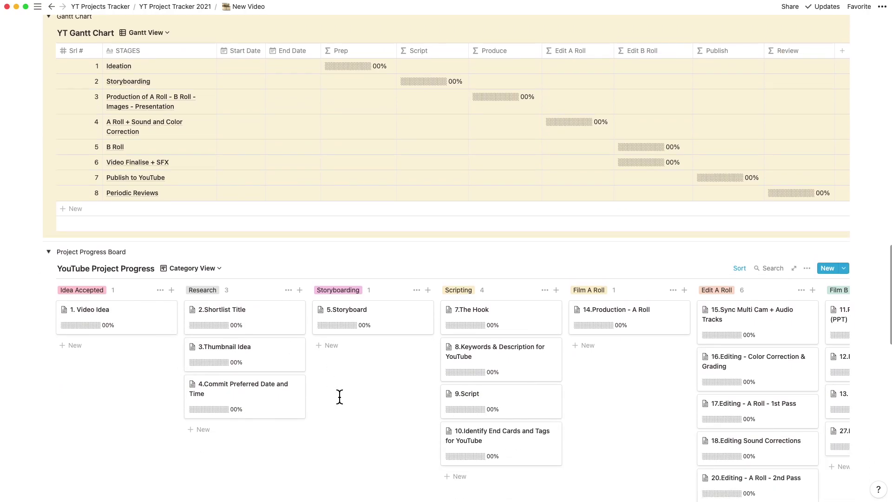
scroll(339, 396, "right", 10)
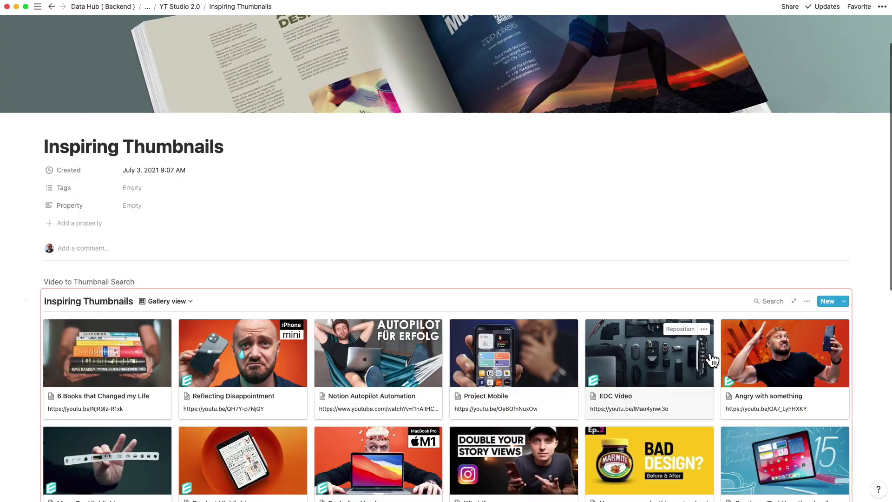
scroll(712, 359, "down", 5)
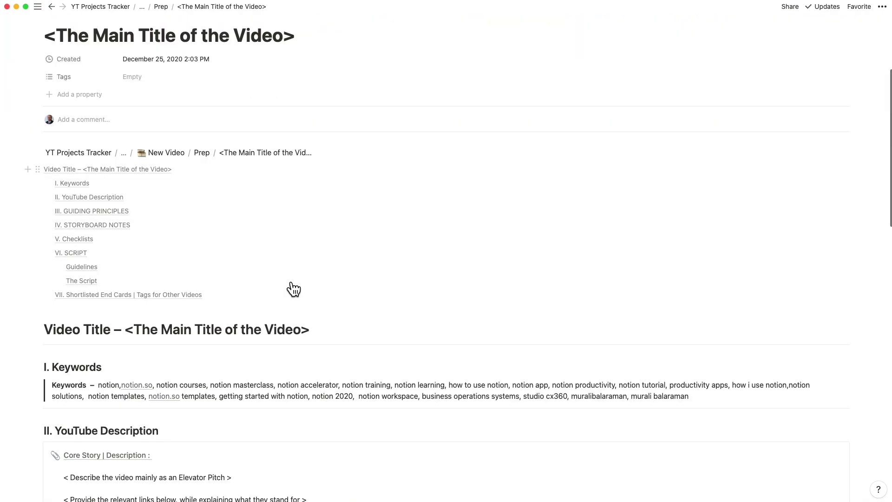
scroll(288, 289, "down", 15)
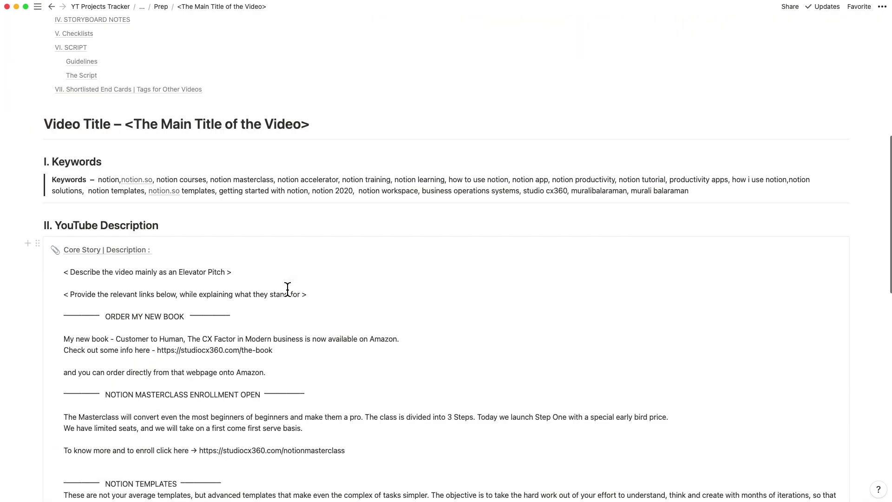
scroll(287, 291, "down", 10)
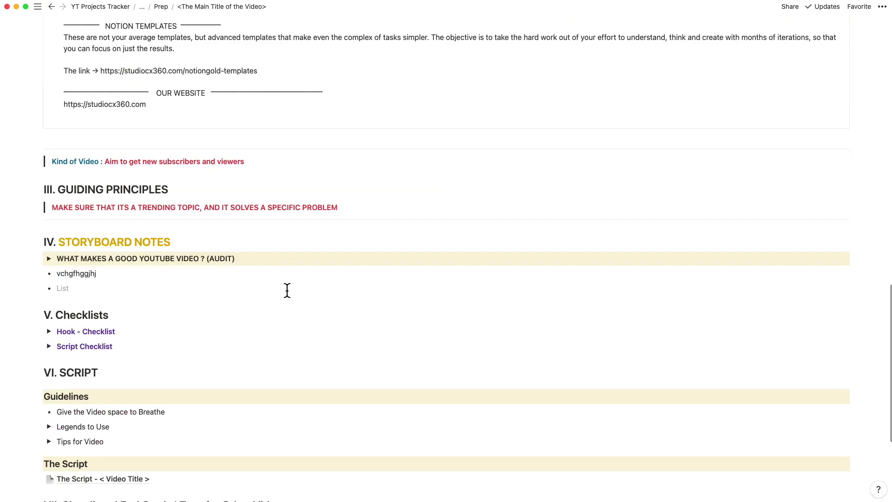
left_click(114, 487)
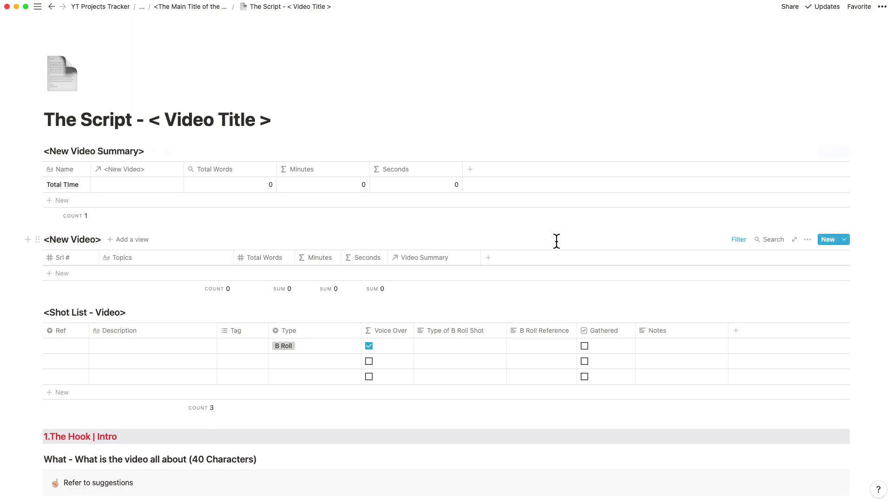
scroll(556, 240, "down", 1)
scroll(562, 248, "down", 1)
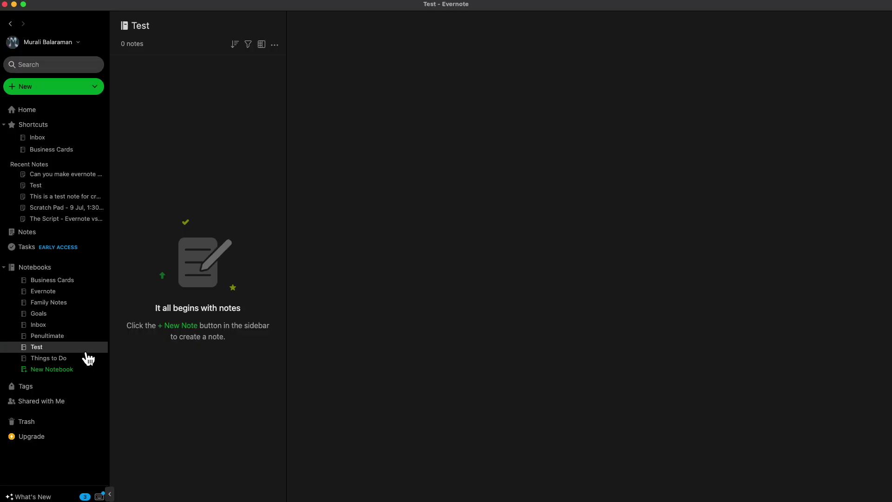
Add the Test notebook to a newly created stack named 'New Stack'.
right_click(53, 349)
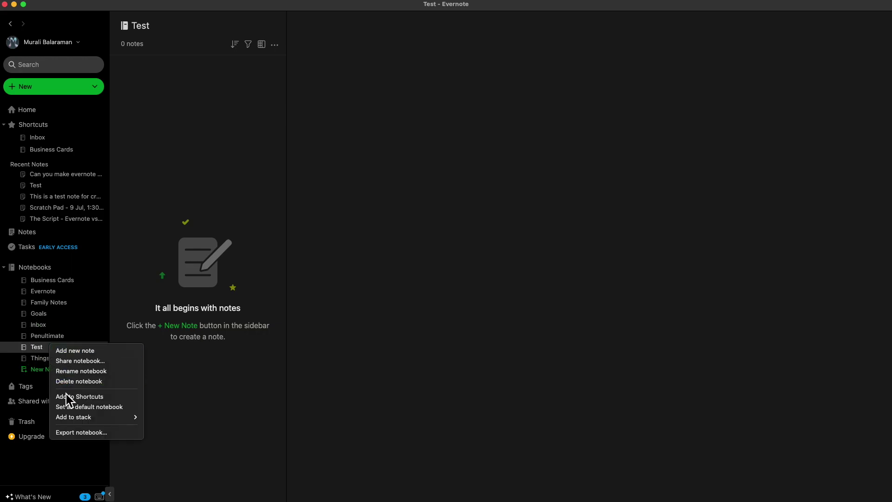
left_click(151, 417)
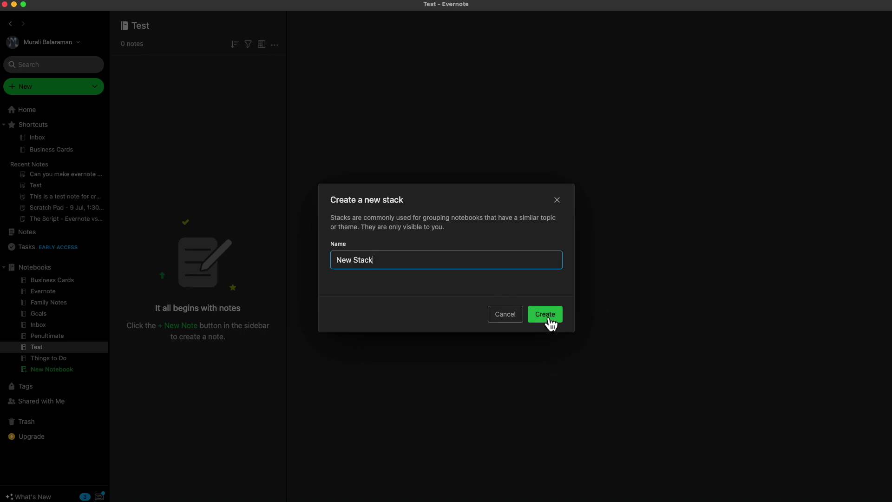
type("New Stack")
left_click(548, 319)
Inside New Stack, start renaming the Test notebook to 'Script'.
left_click(17, 337)
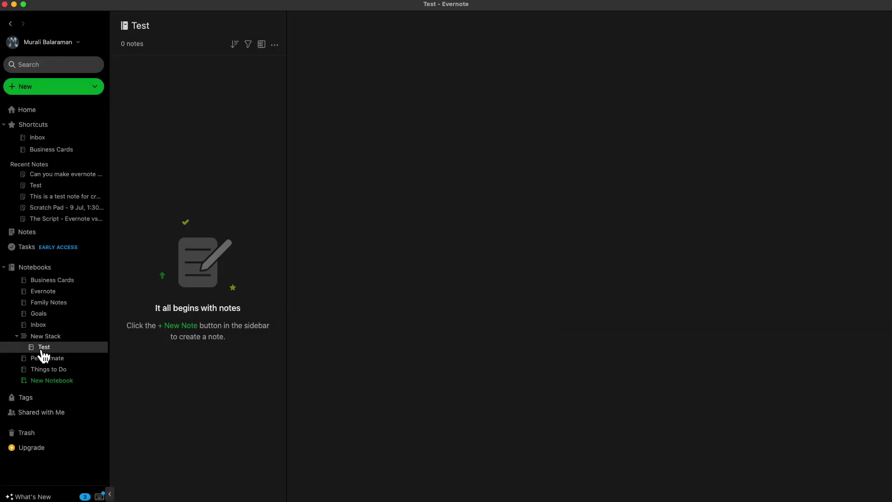
right_click(45, 349)
left_click(63, 370)
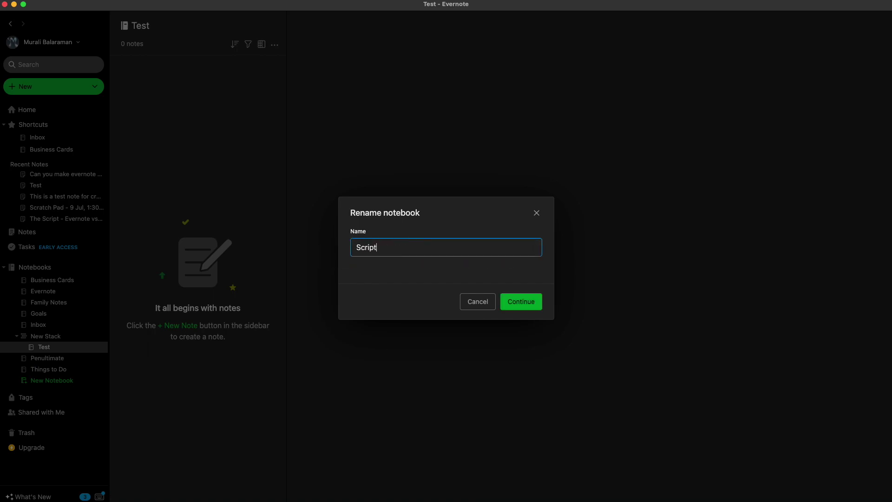
Confirm the notebook name 'Script', then create a new Notion page titled YouTube.
left_click(519, 304)
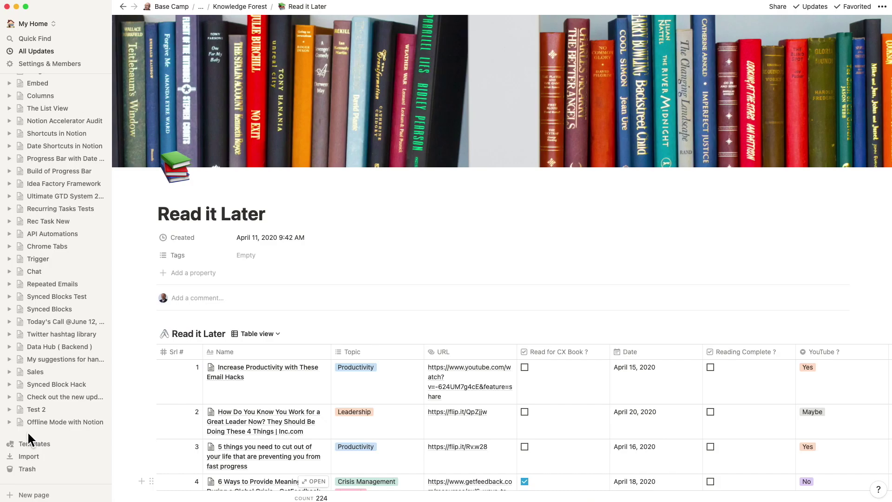
left_click(33, 495)
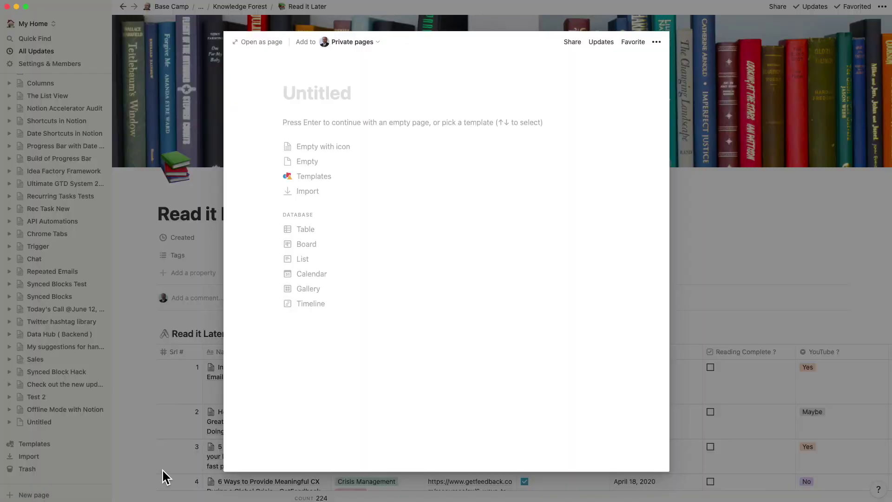
type("P")
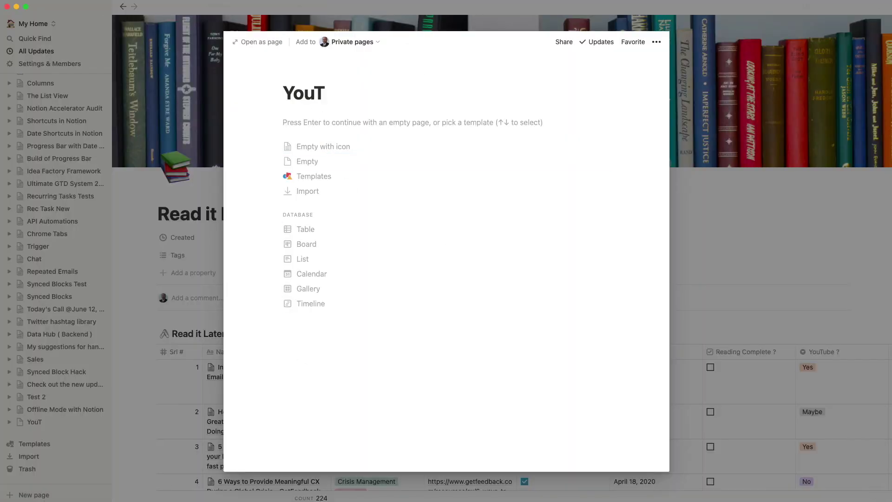
key("Return")
Insert a Story Board subpage in YouTube, then add another subpage beneath it.
left_click(268, 124)
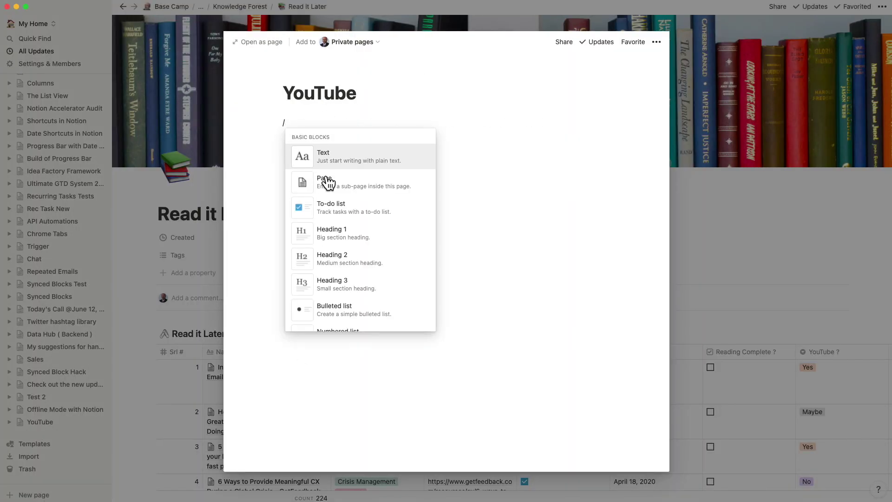
left_click(328, 188)
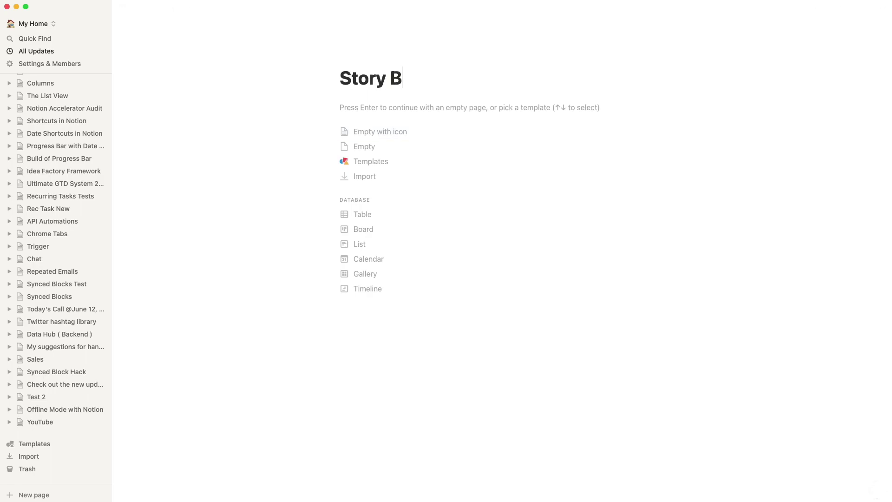
left_click(158, 6)
left_click(326, 108)
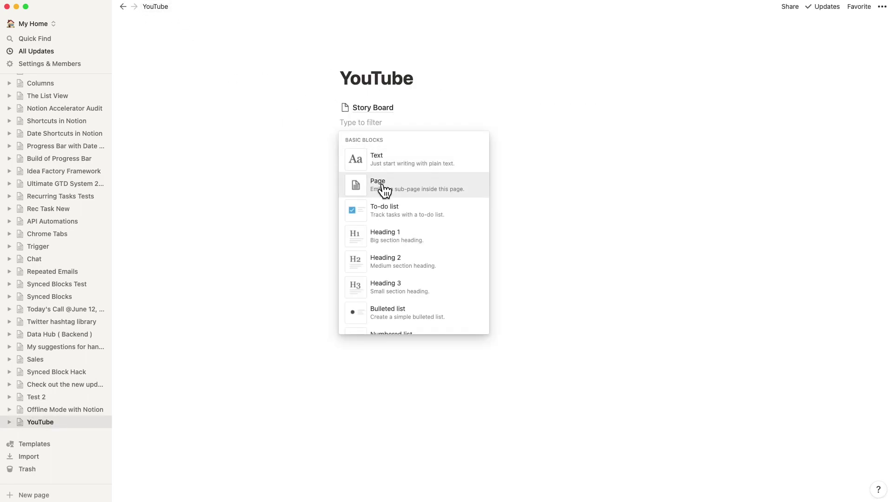
left_click(383, 188)
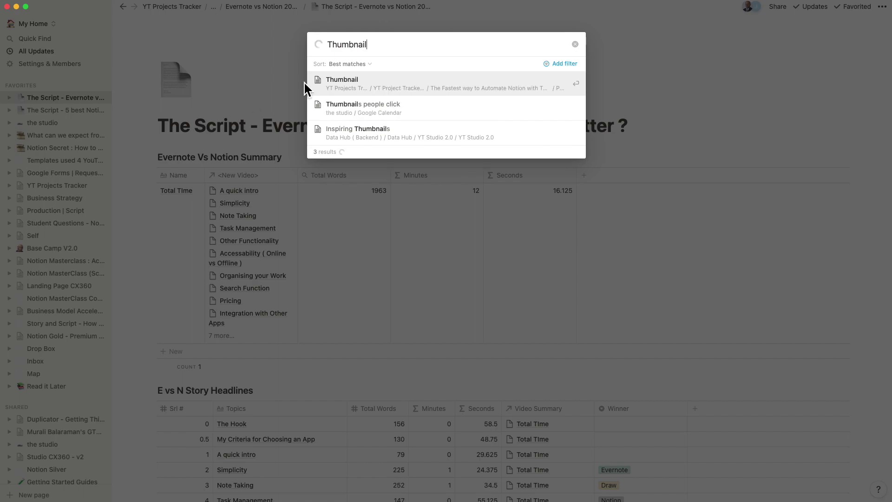
Show sort and filter options for Notion's Thumbnail results, then search Evernote for 'Design Specifications'.
left_click(347, 64)
left_click(566, 63)
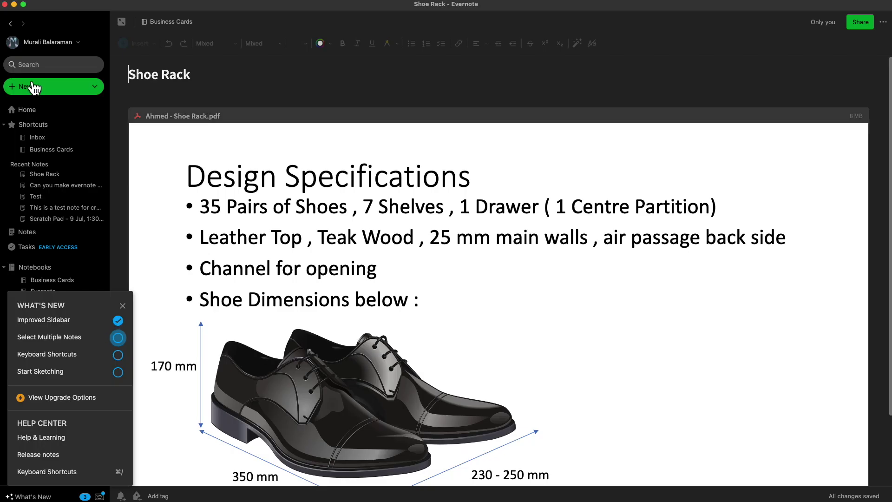
left_click(28, 65)
type("Design Spe")
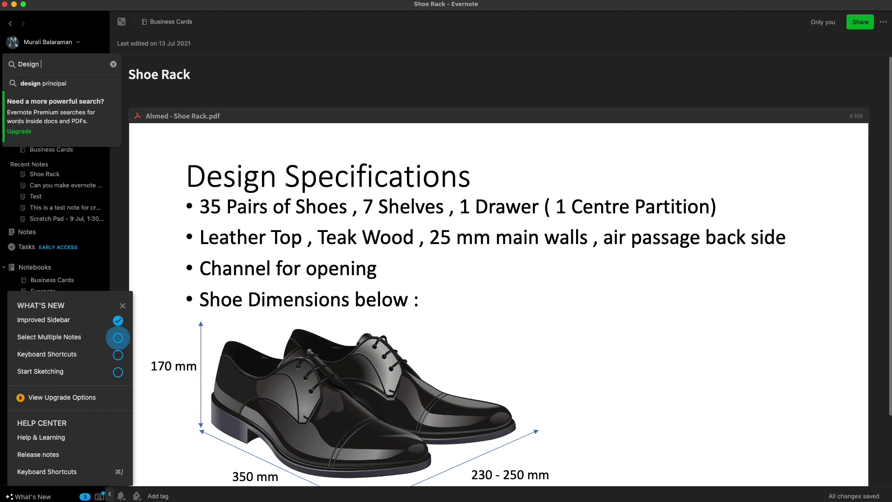
type("cifications")
key("Return")
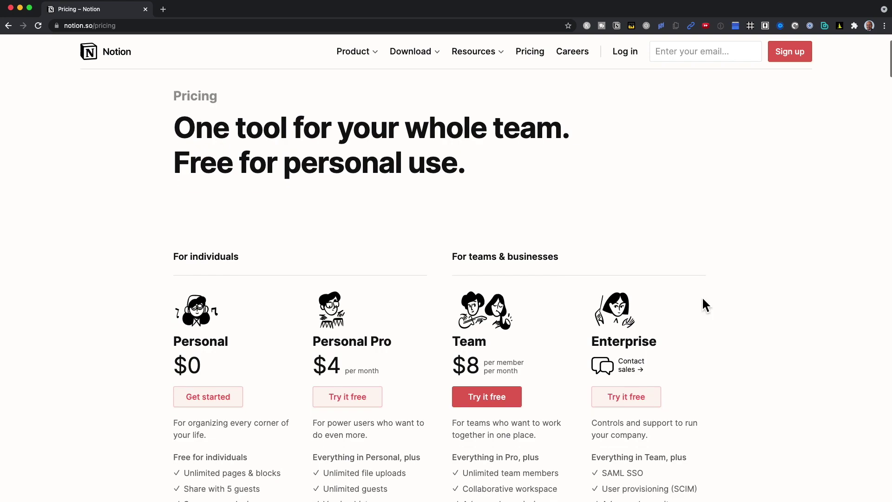
Scroll through Notion's Personal, Personal Pro, Team and Enterprise pricing plans.
scroll(702, 299, "down", 2)
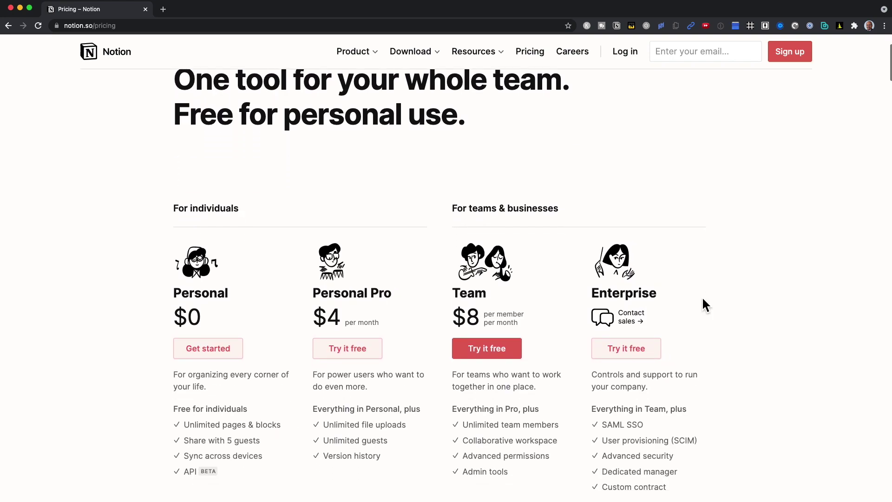
scroll(703, 299, "down", 1)
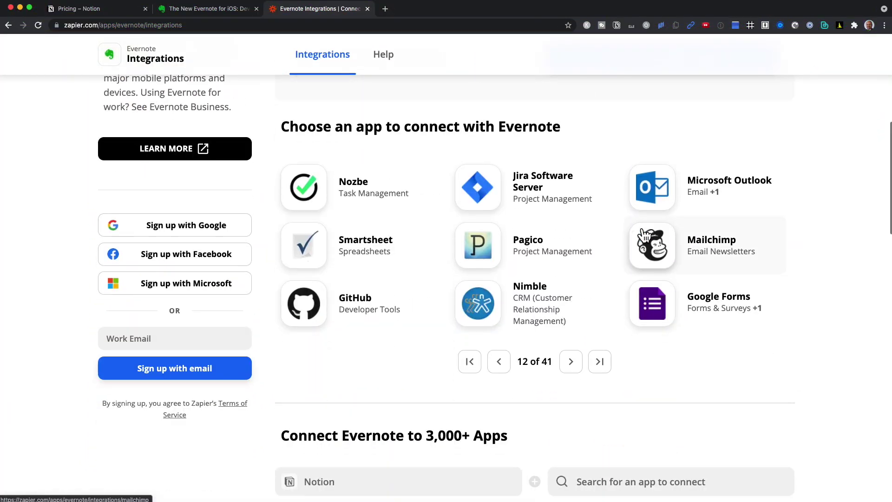
Page through Zapier's Evernote-connected apps up to page 30 of 41.
left_click(571, 362)
left_click(572, 362)
left_click(571, 363)
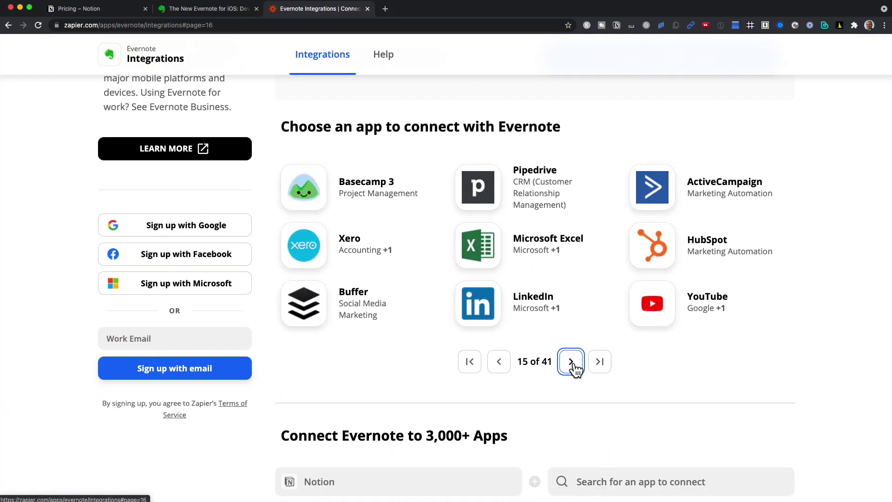
left_click(575, 367)
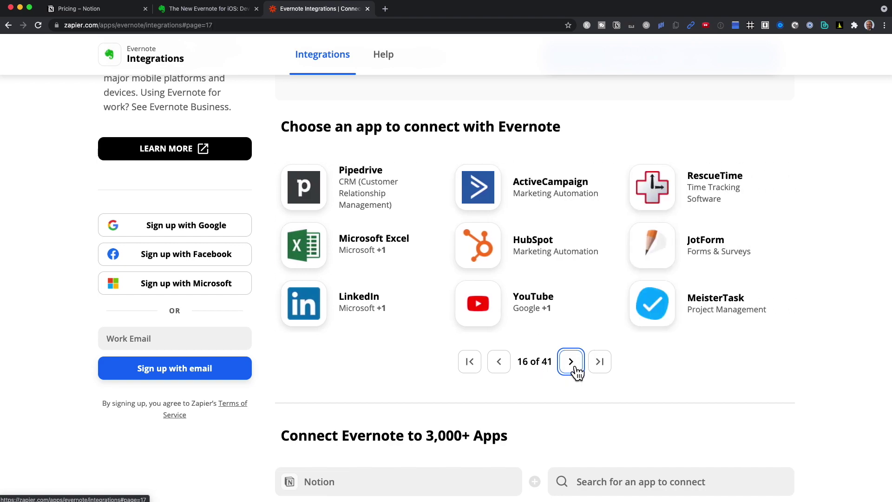
left_click(575, 367)
left_click(575, 366)
left_click(575, 367)
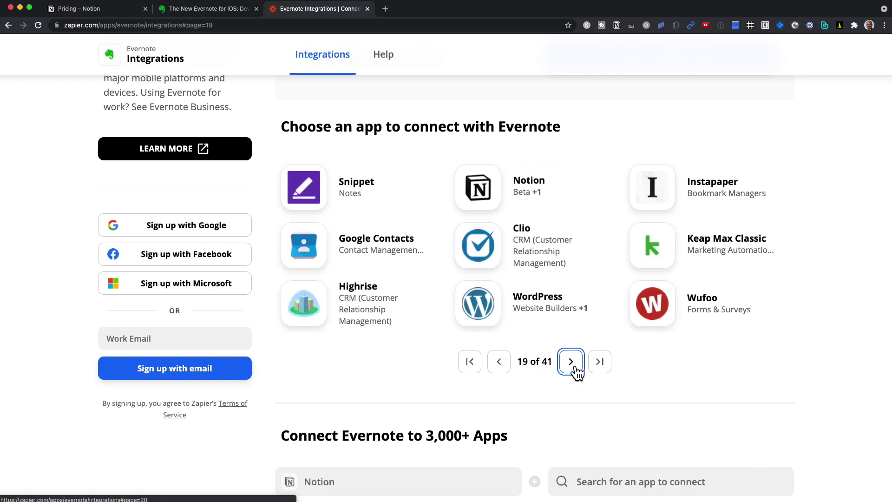
left_click(575, 367)
left_click(575, 367)
left_click(574, 367)
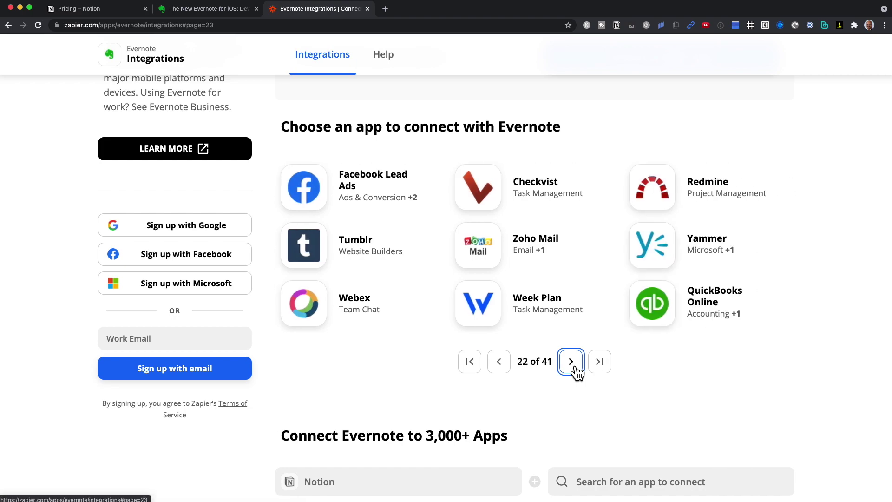
left_click(574, 367)
left_click(575, 367)
left_click(575, 367)
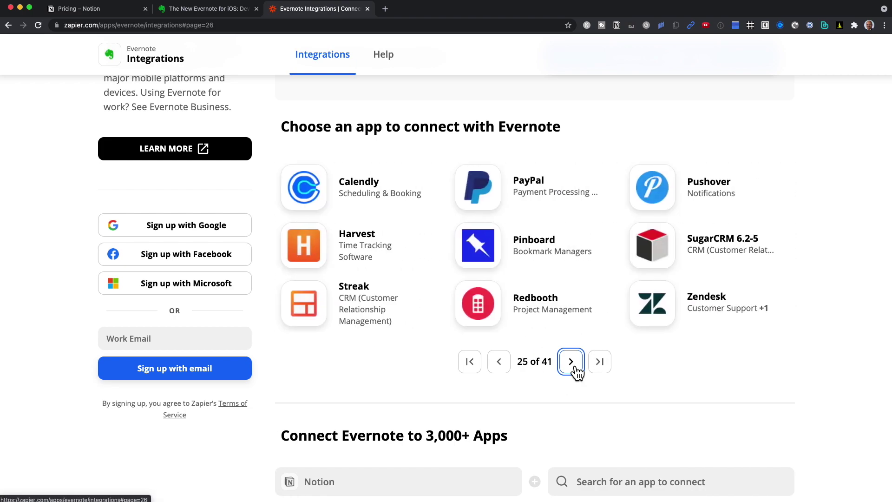
left_click(575, 367)
left_click(574, 367)
left_click(575, 367)
left_click(575, 367)
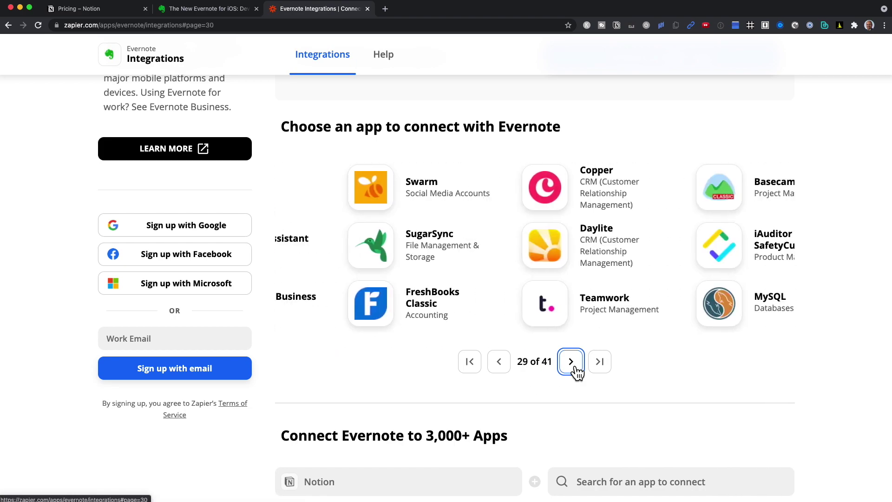
left_click(574, 366)
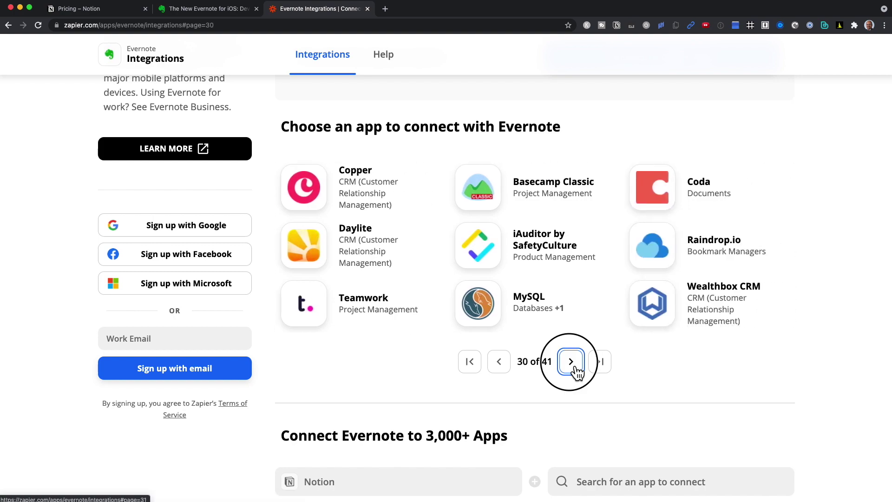
left_click(574, 367)
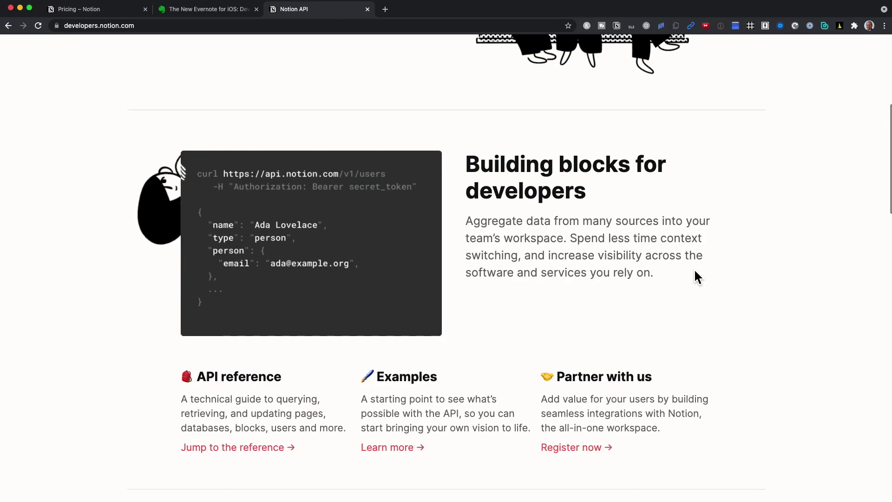
Open the Guides section of the Notion API developer site.
scroll(695, 275, "down", 10)
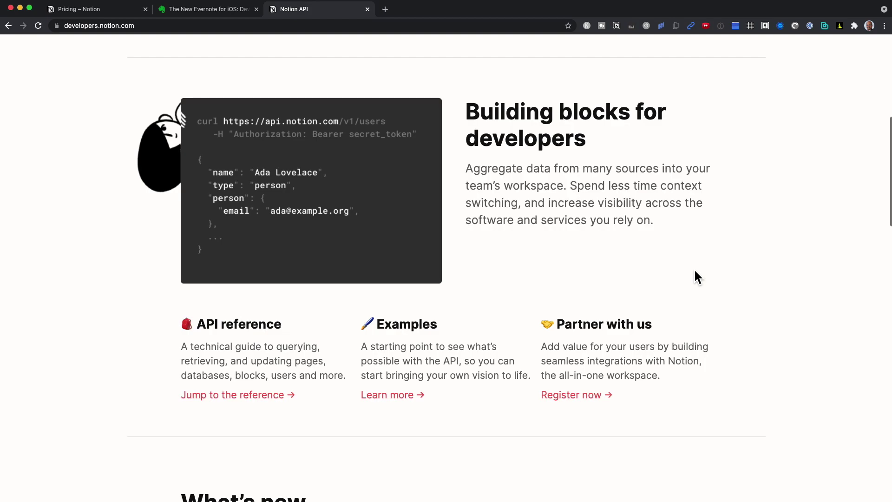
scroll(695, 275, "up", 5)
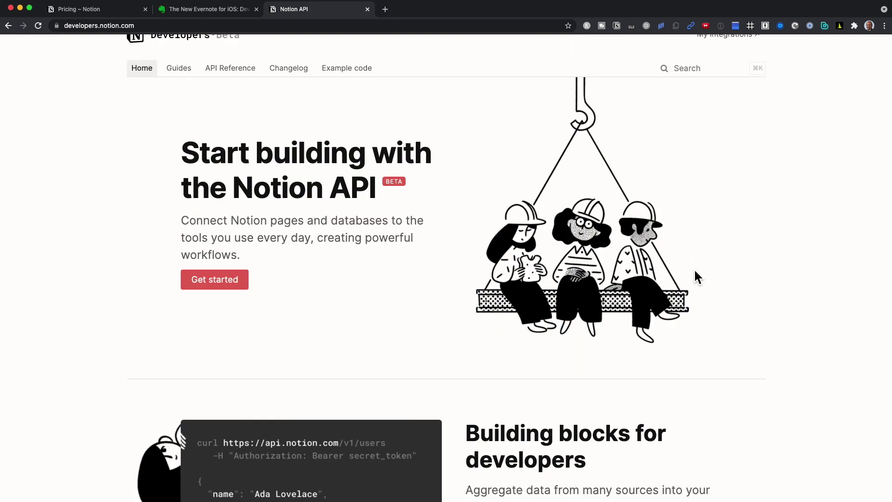
left_click(179, 89)
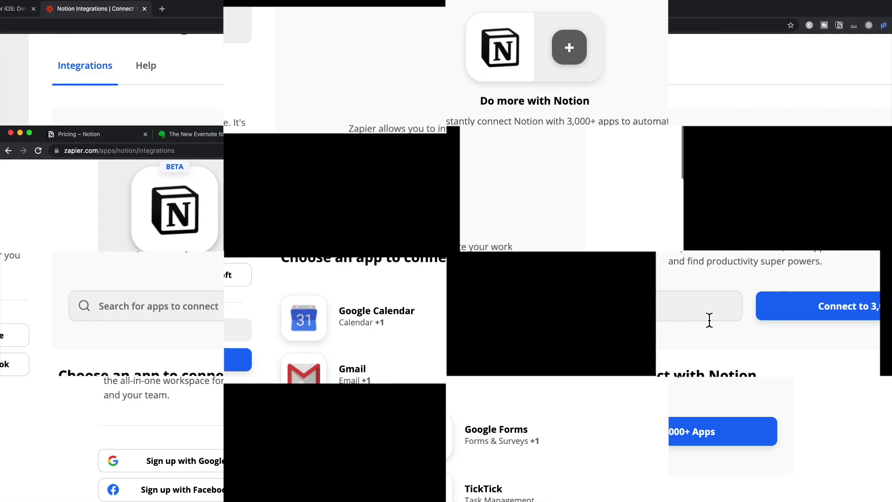
Page forward through Zapier's Notion-connected apps to page 12 of 42.
scroll(500, 323, "down", 3)
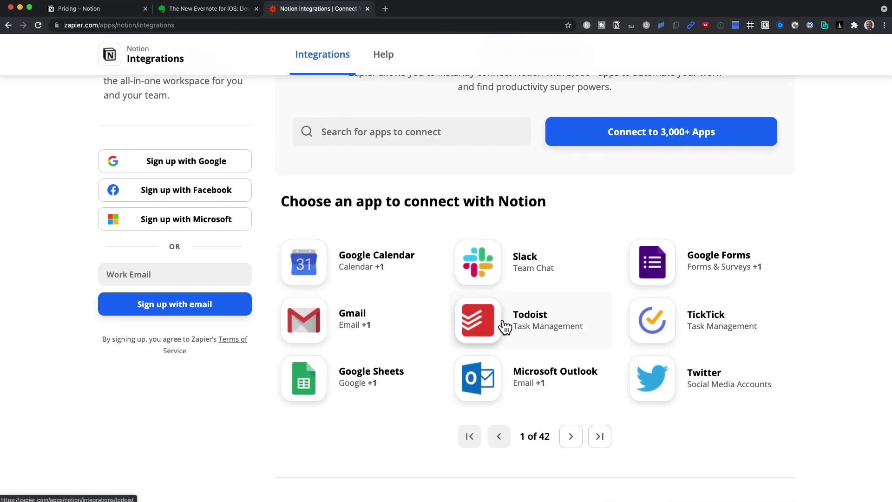
left_click(583, 445)
left_click(583, 445)
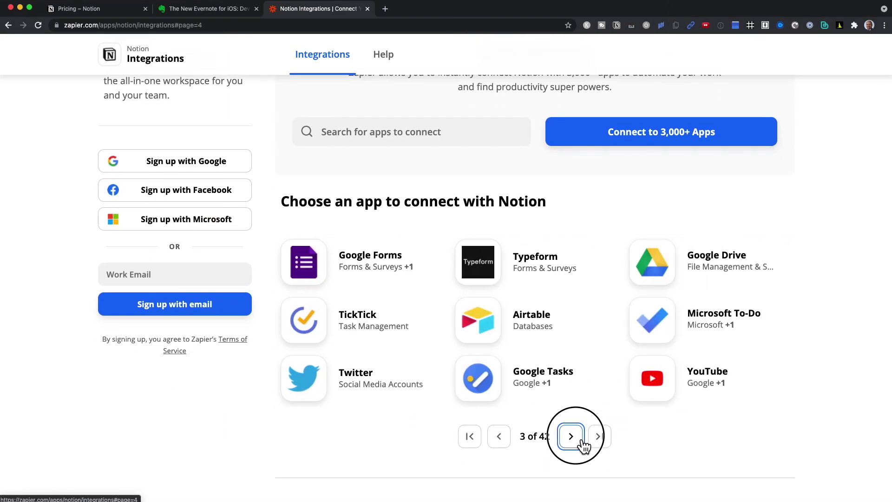
left_click(584, 445)
left_click(584, 445)
left_click(583, 445)
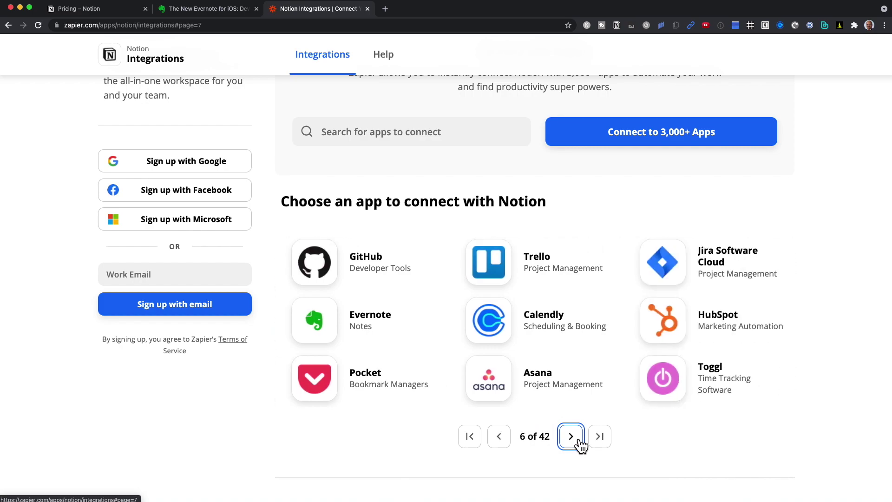
left_click(583, 445)
left_click(582, 444)
left_click(581, 445)
left_click(581, 445)
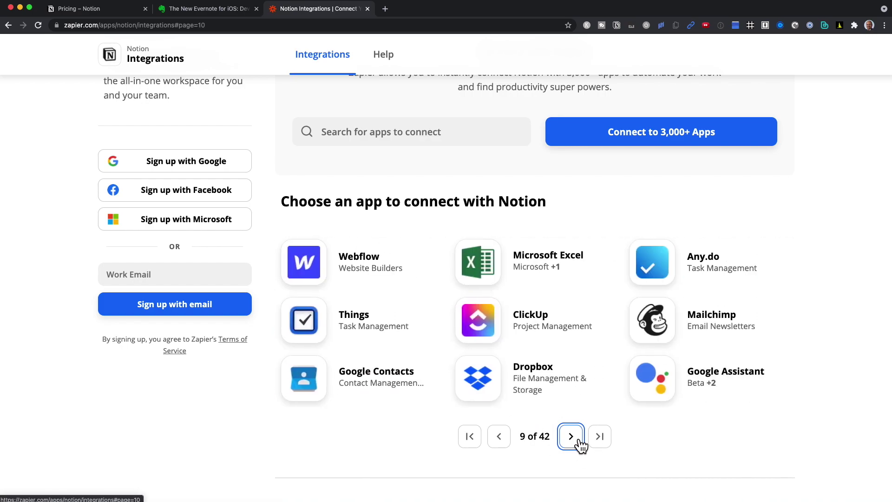
left_click(581, 445)
left_click(580, 444)
left_click(580, 444)
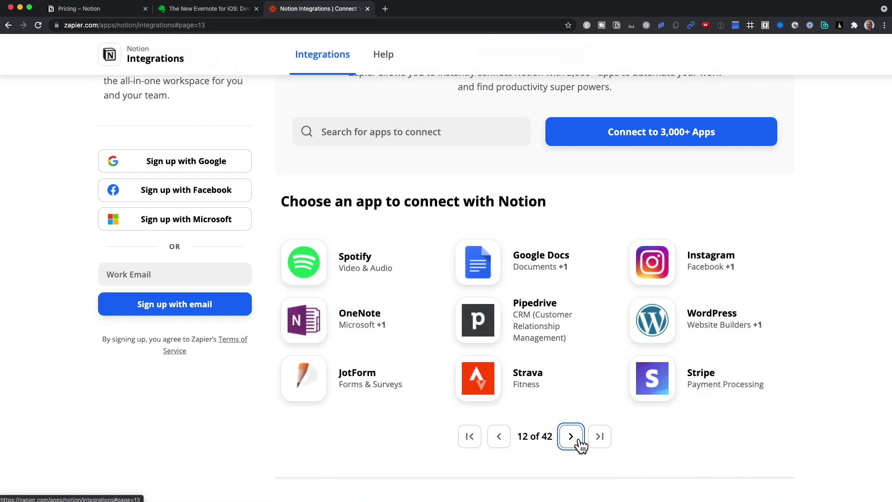